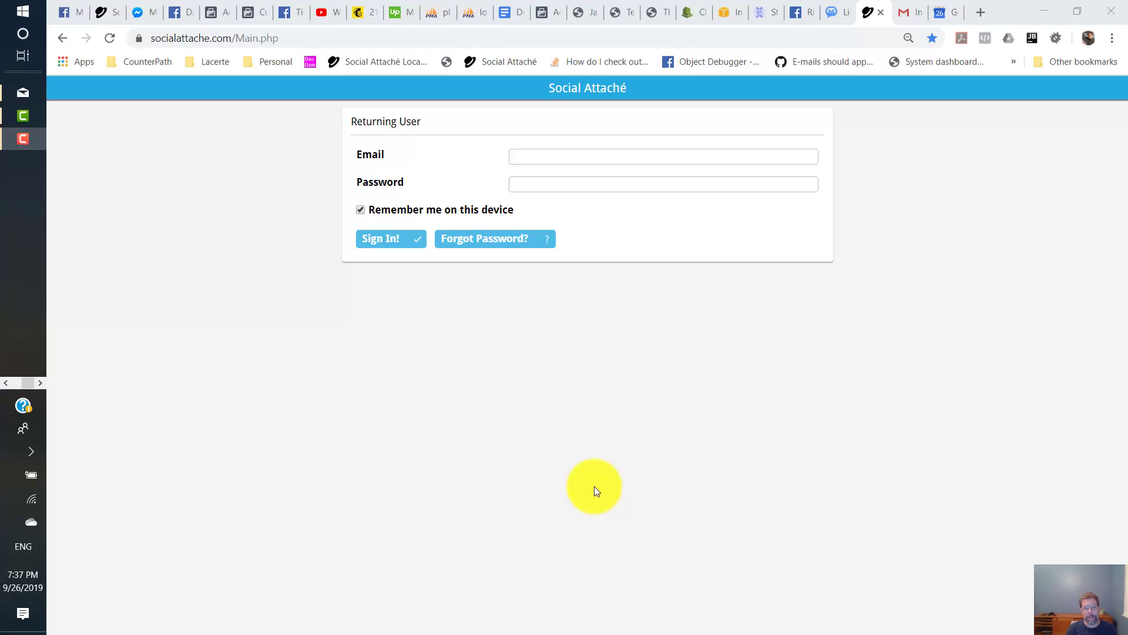
- Sign in to Social Attaché with the saved account email and the account password
click(385, 39)
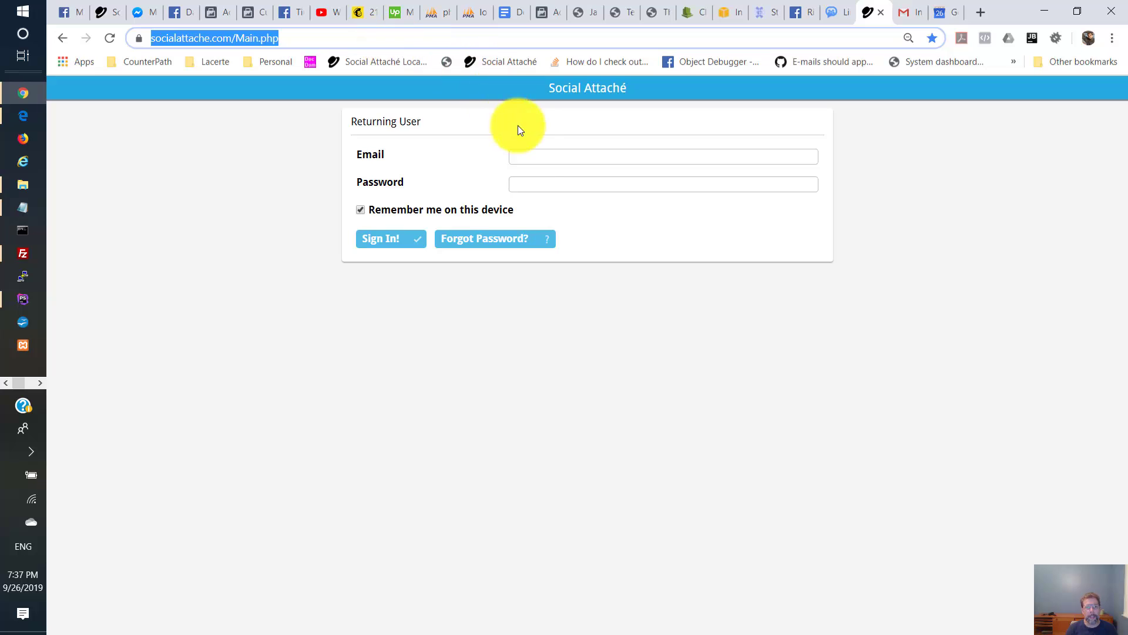
click(535, 157)
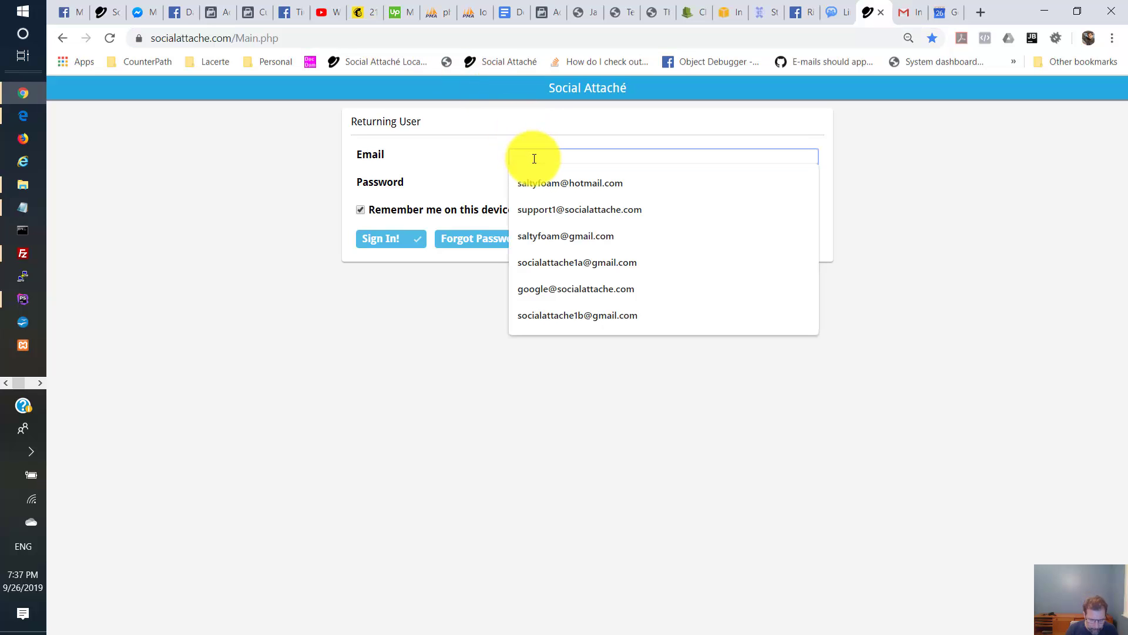
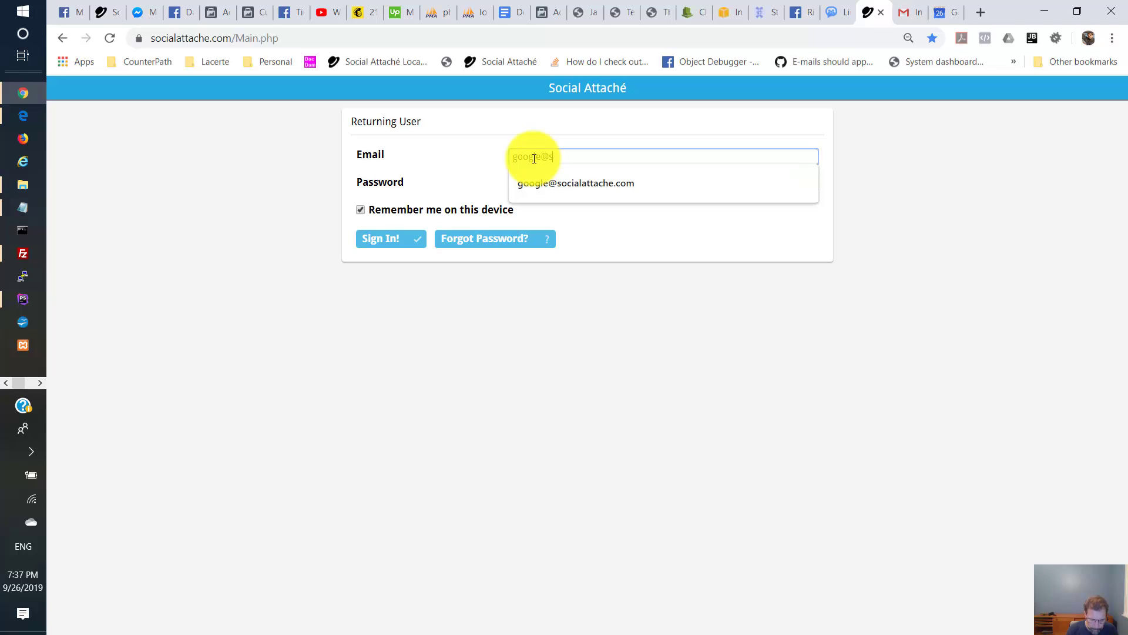
key(Tab)
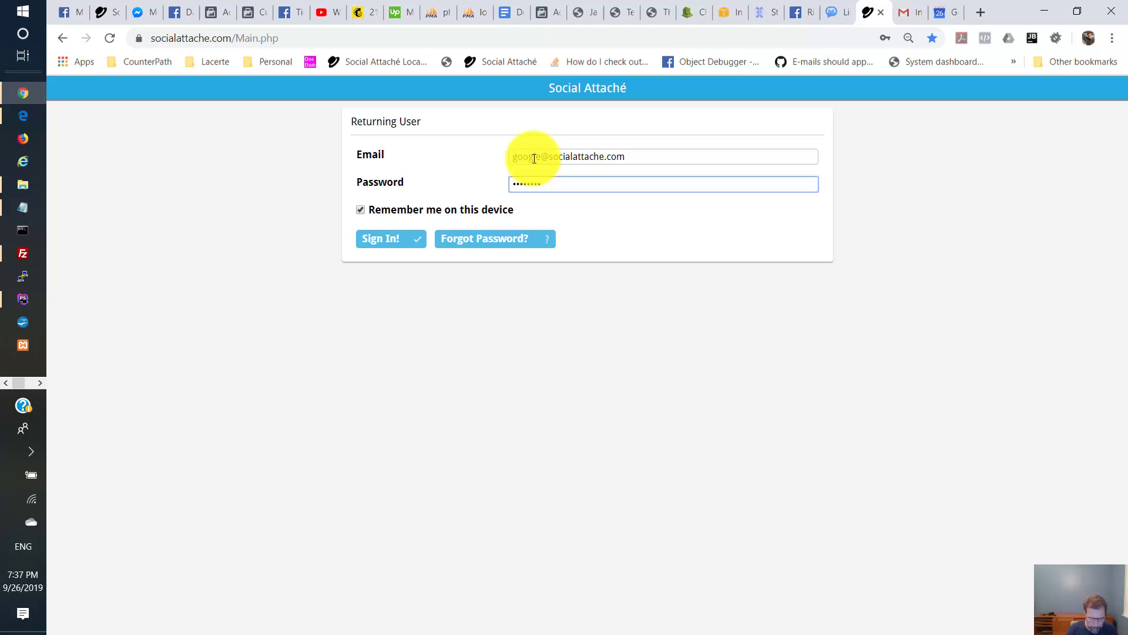
text(1)
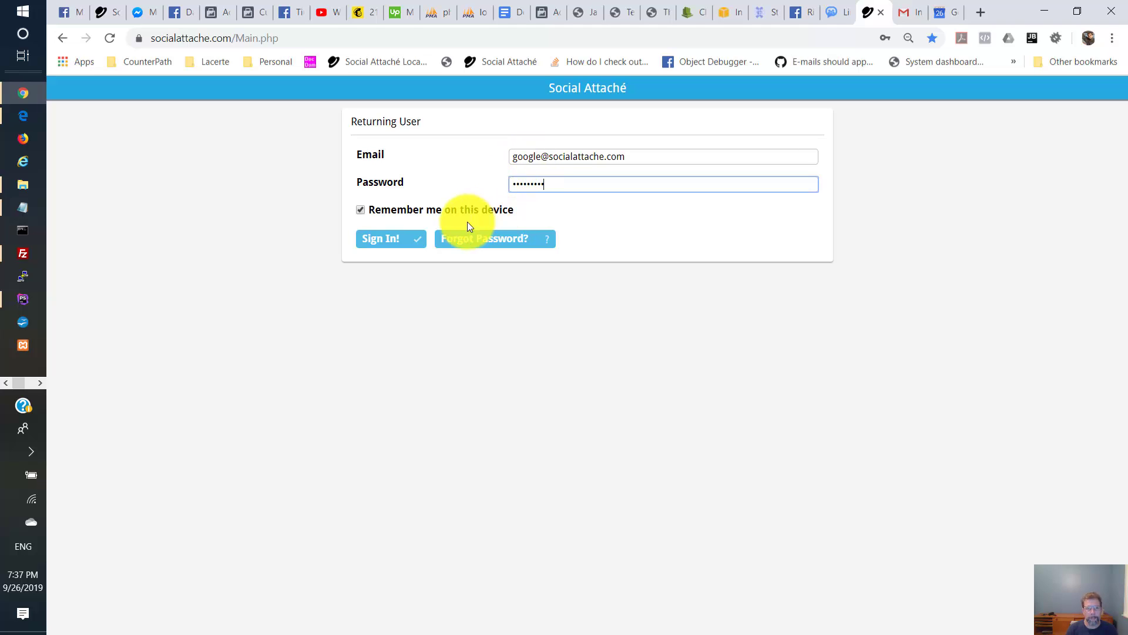
click(410, 244)
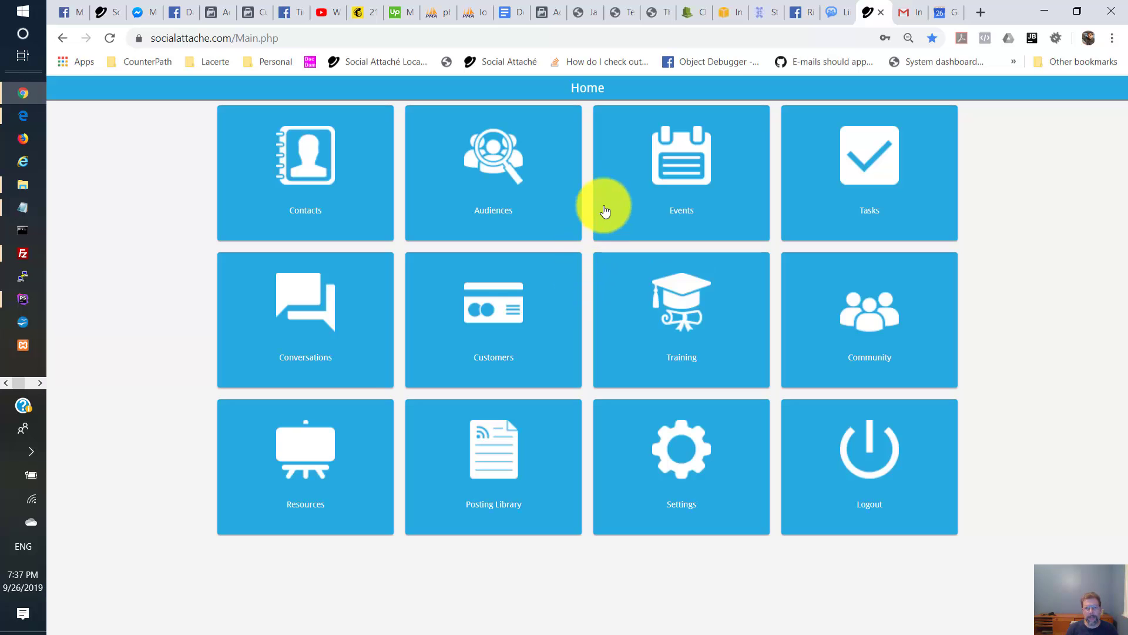
- Check the empty Events and Tasks pages, then go to Settings > Synchronizations
click(689, 181)
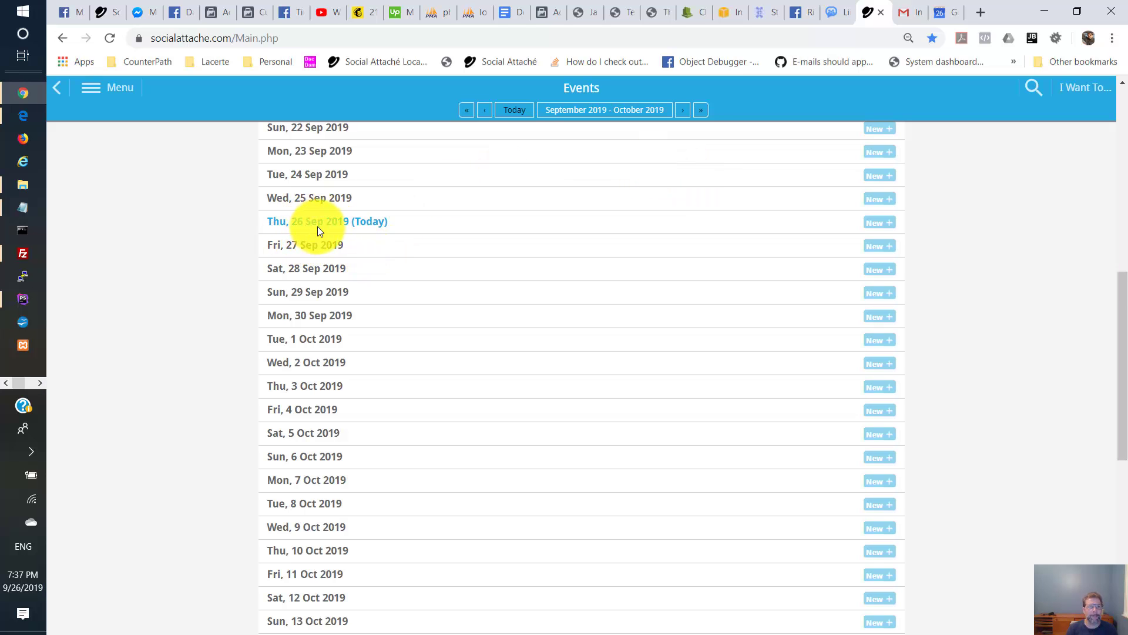
click(93, 90)
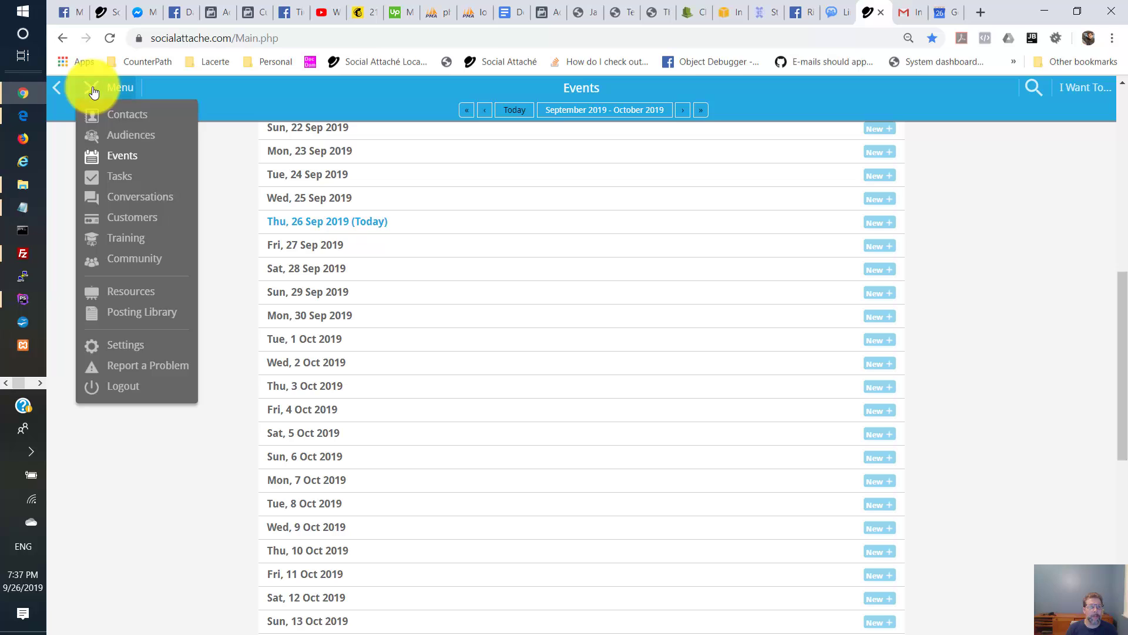
click(116, 181)
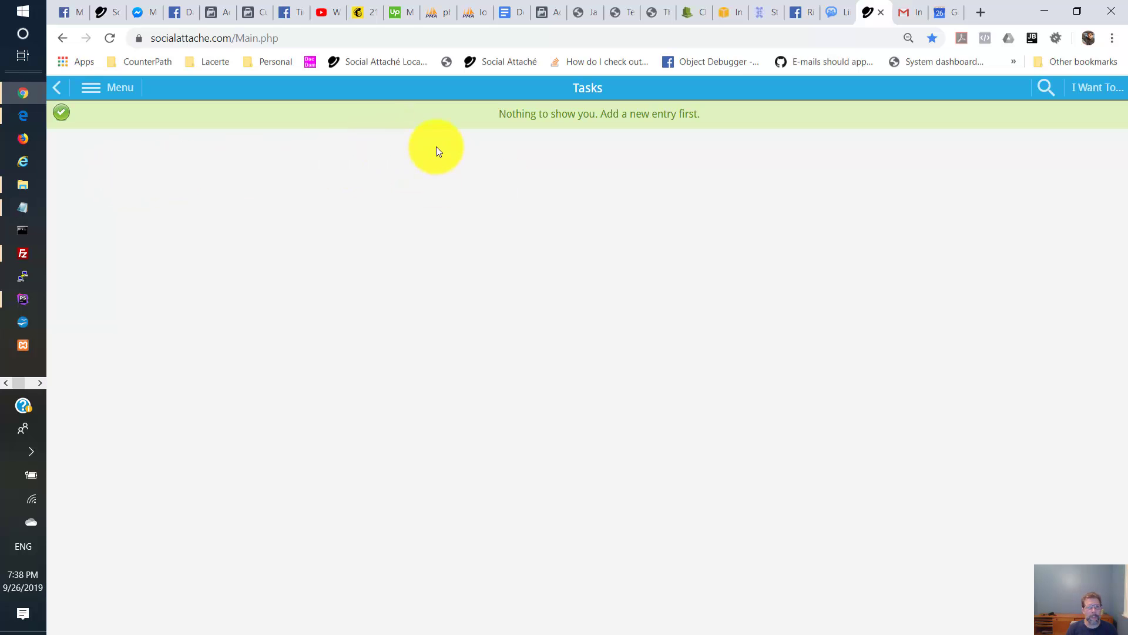
click(91, 88)
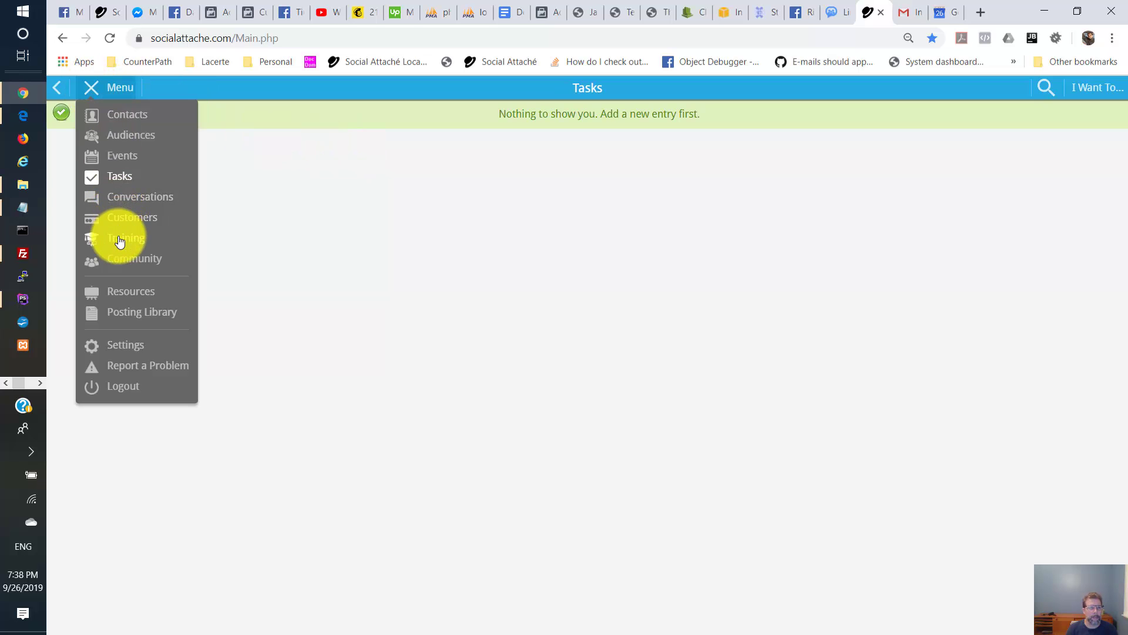
click(123, 349)
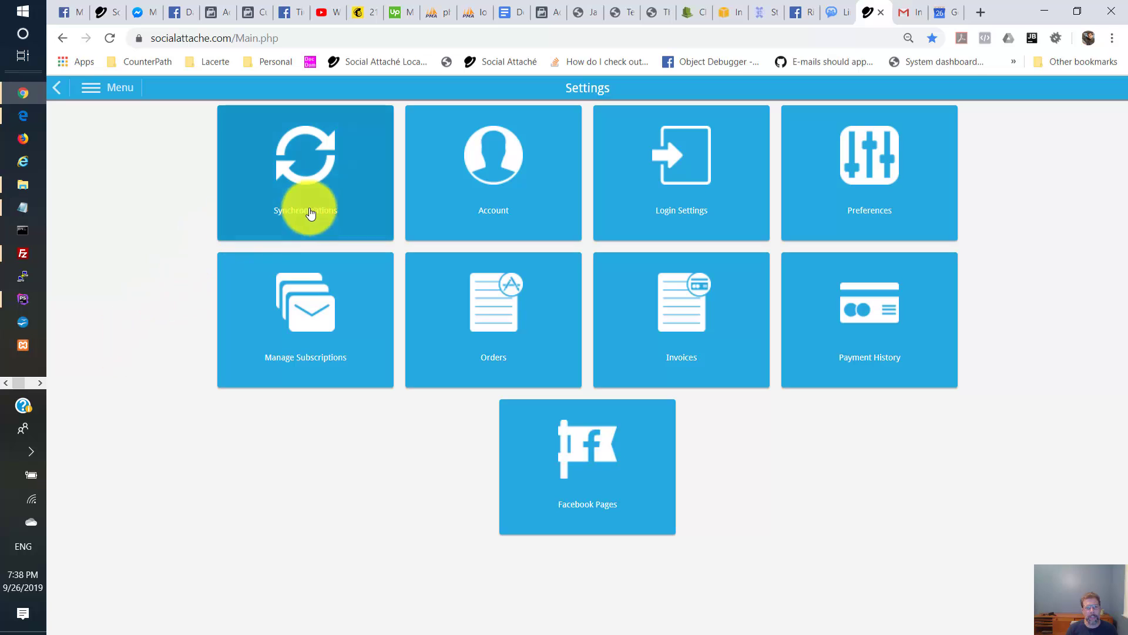
click(302, 178)
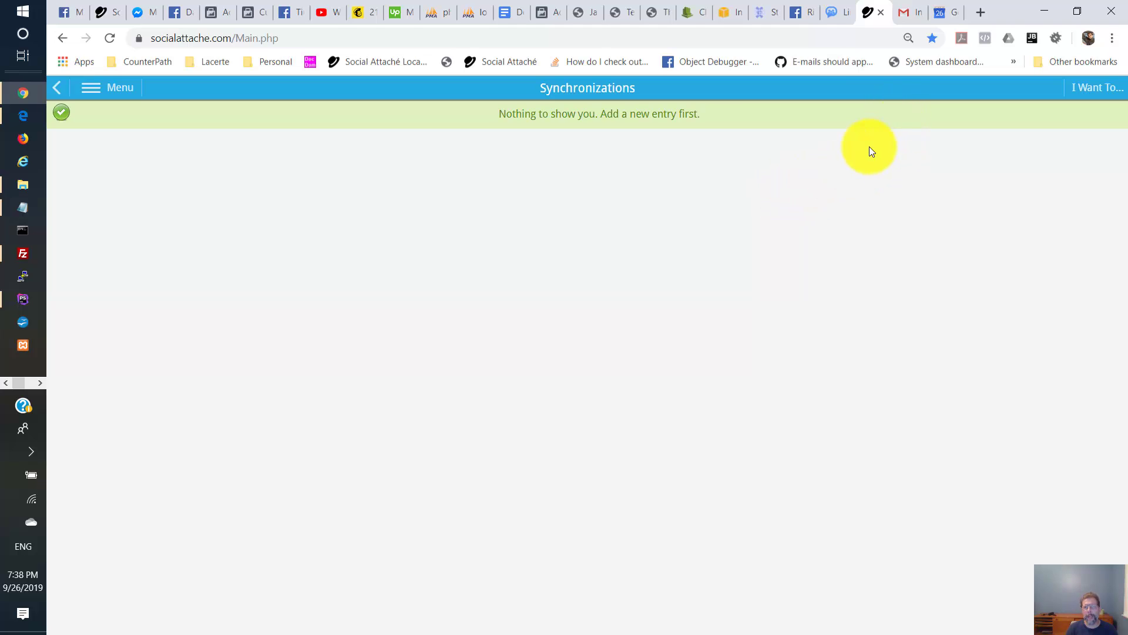
click(903, 16)
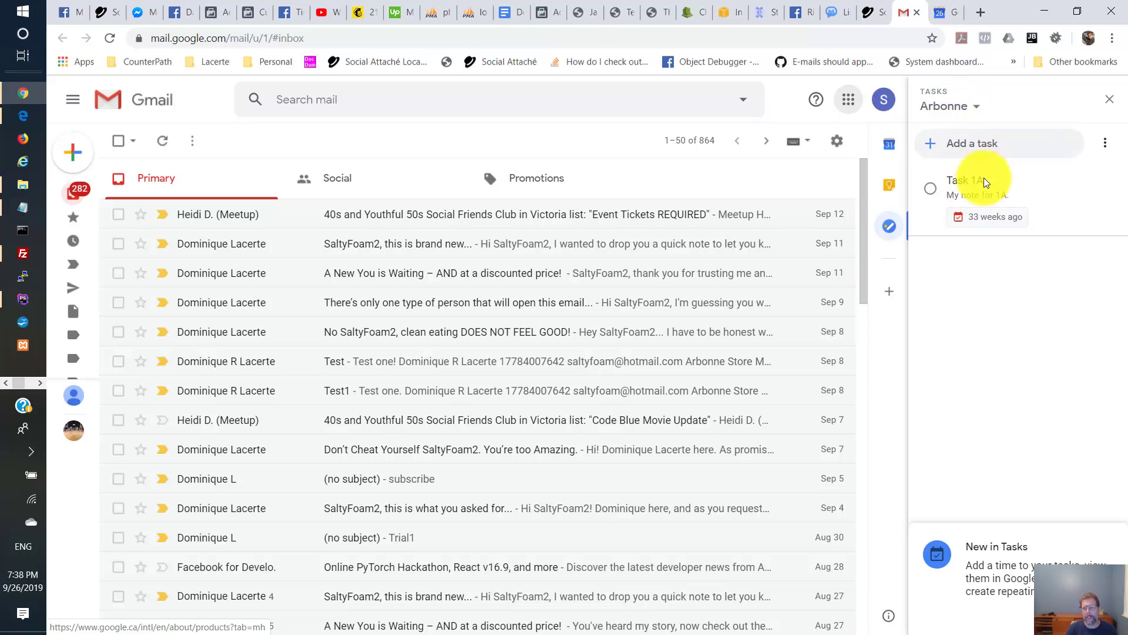
click(945, 11)
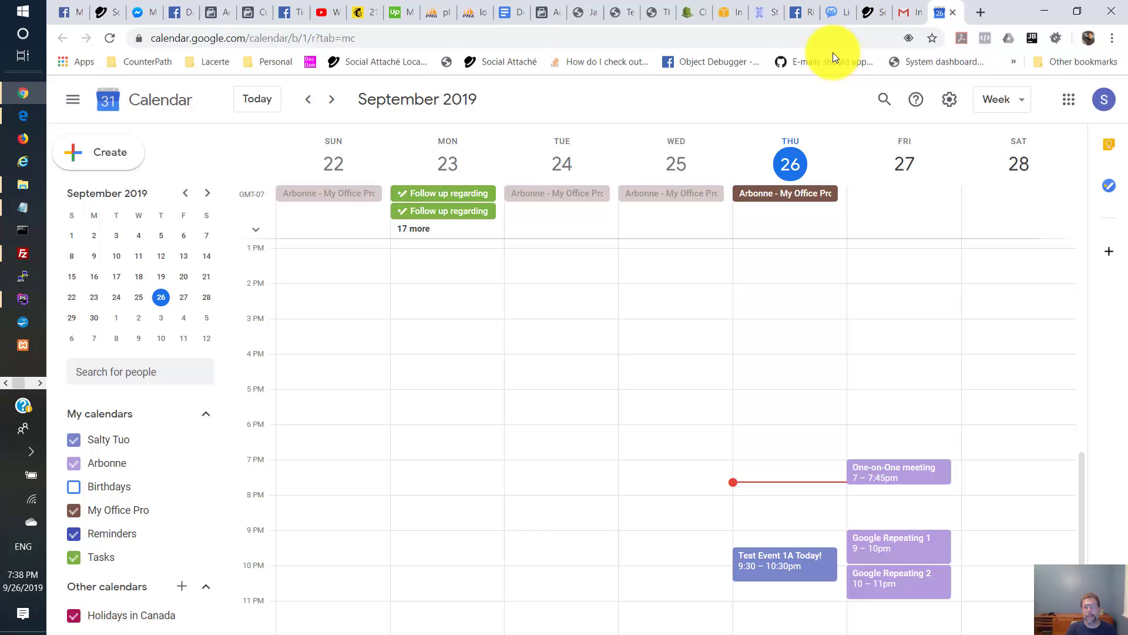
- Start a new Google synchronization and continue to Google sign-in
click(870, 12)
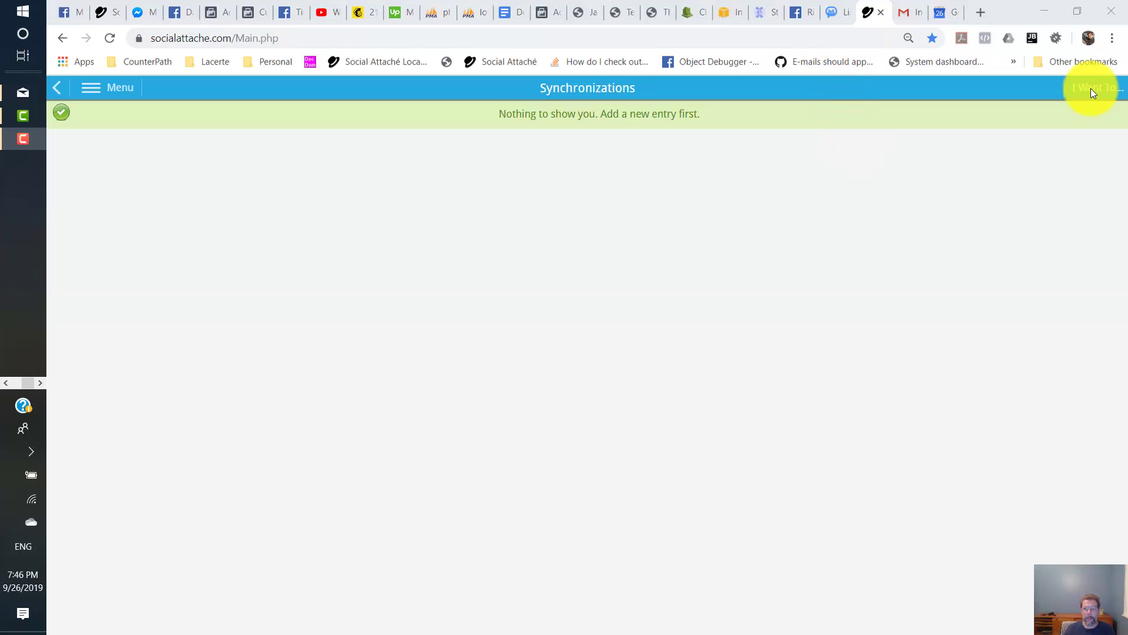
click(1092, 90)
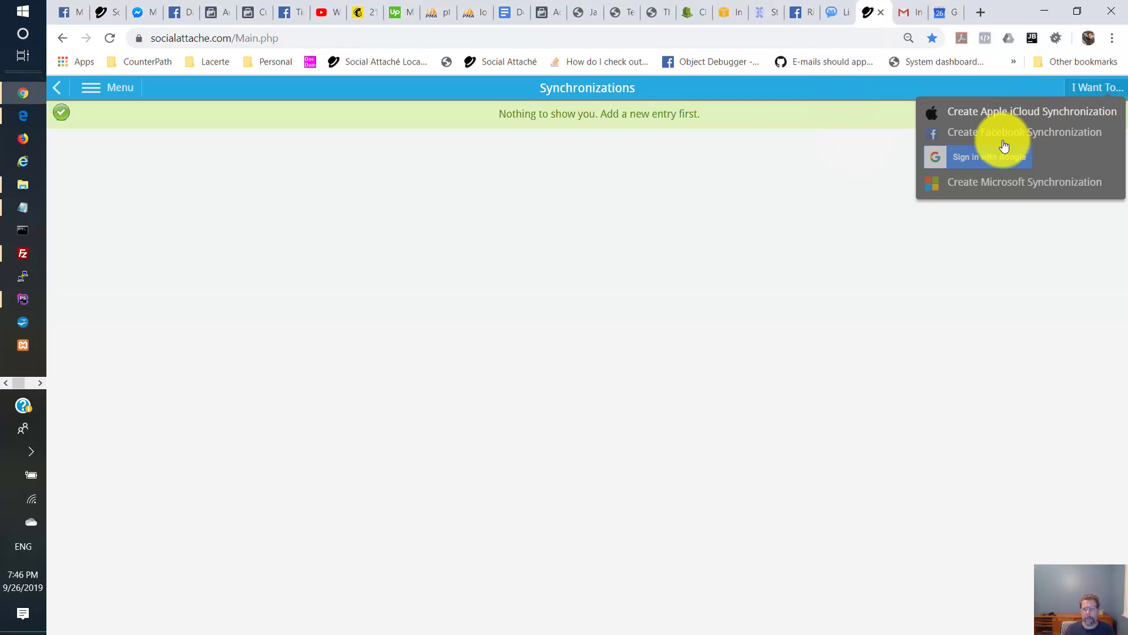
click(984, 160)
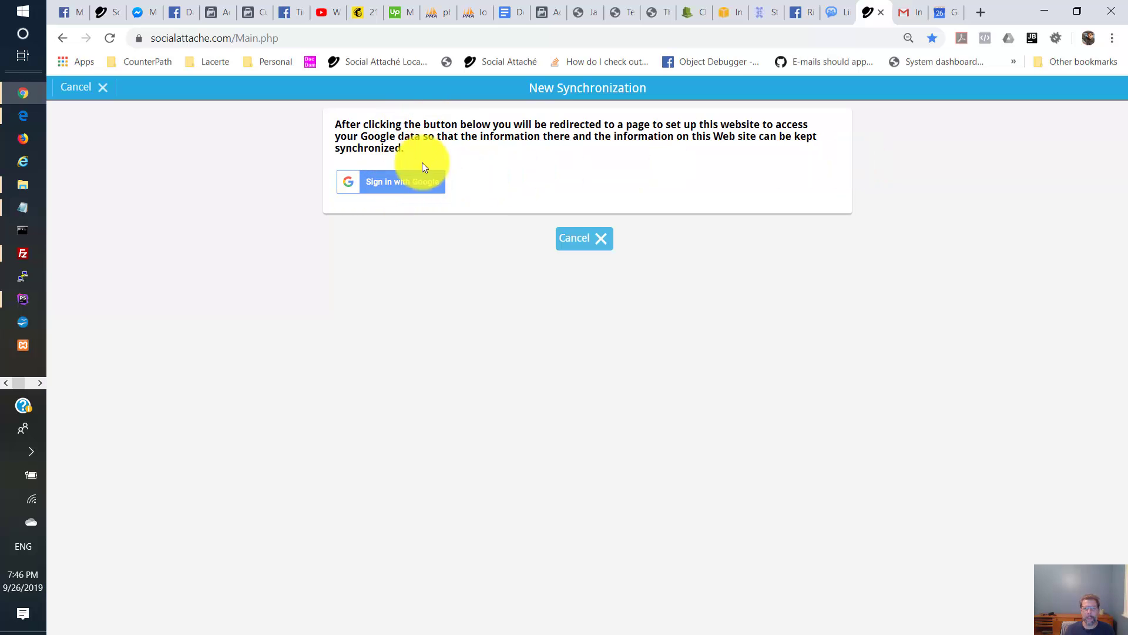
click(419, 179)
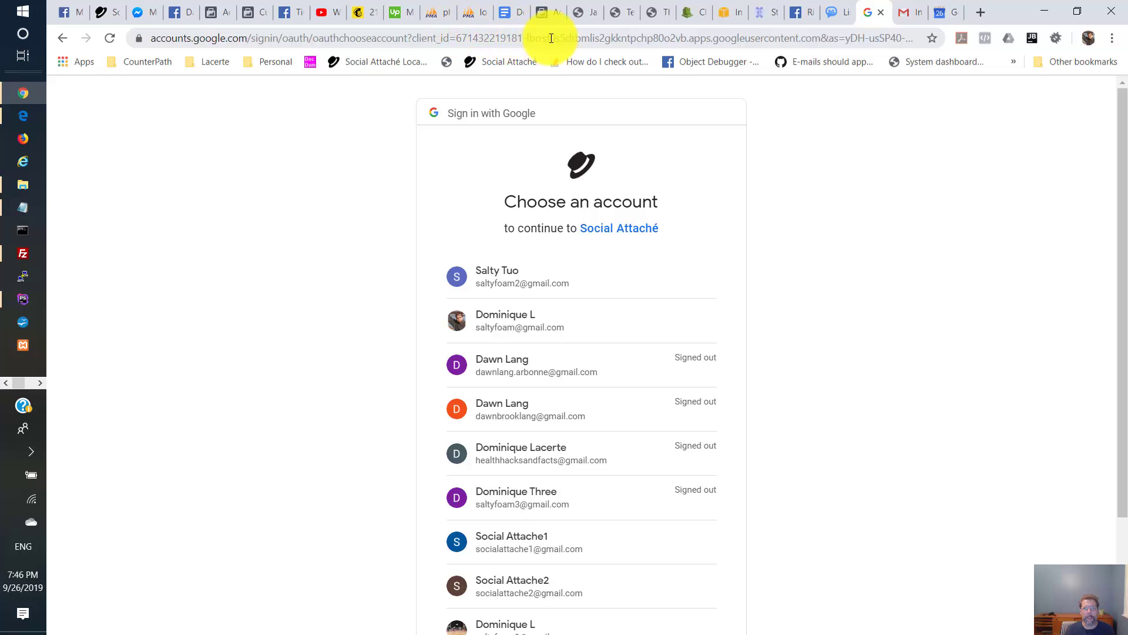
- Inspect the full Google sign-in page address in the address bar
click(802, 38)
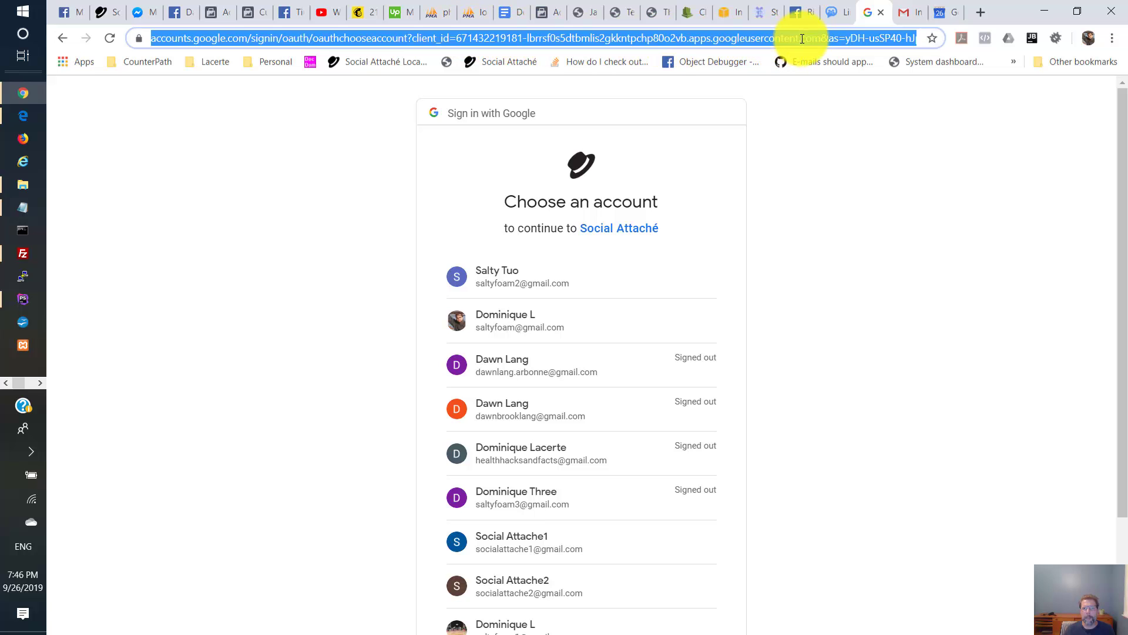
key(End)
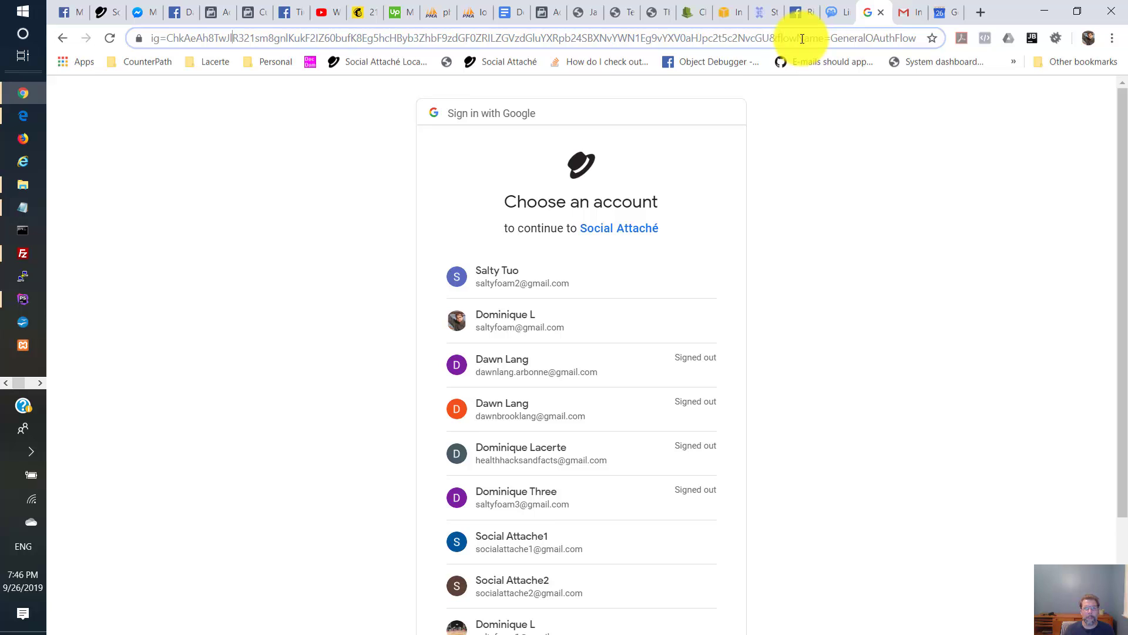
key(Left)
key(Left)
key(Left)
key(Left)
key(Left)
key(Left)
key(Left)
key(Left)
key(Left)
key(Left)
key(Left)
key(Left)
key(Left)
key(Left)
key(Left)
key(Left)
key(Left)
key(Left)
key(Left)
key(Left)
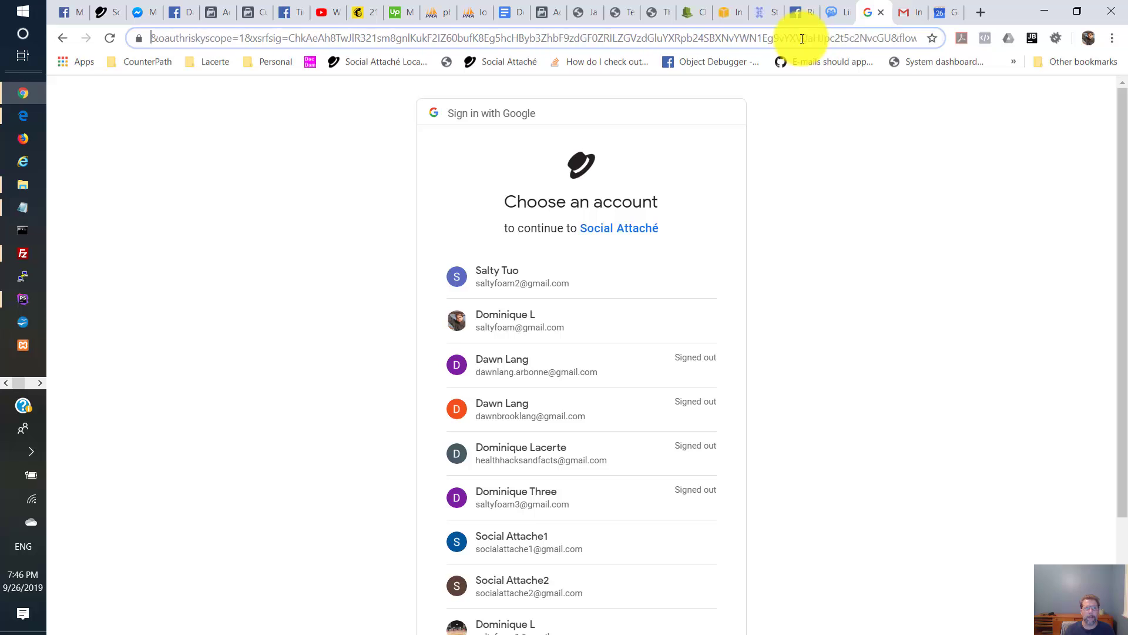
key(Left)
key(Left)
key(Left)
key(Left)
key(Left)
key(Left)
key(Left)
key(Left)
key(Left)
key(Left)
key(Left)
key(Left)
key(Left)
key(Left)
key(Left)
key(Left)
key(Left)
key(Left)
key(Left)
key(Left)
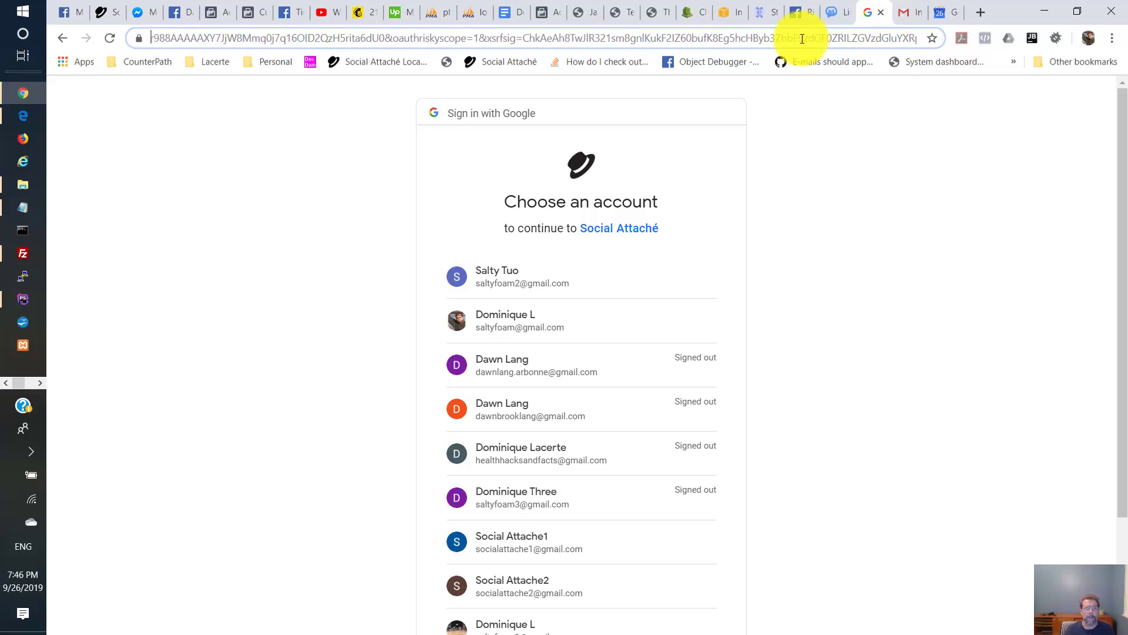
key(Left)
key(Left)
key(Left)
key(Left)
key(Left)
key(Left)
key(Left)
key(Left)
key(Left)
key(Left)
key(Left)
key(Left)
key(Left)
key(Left)
key(Left)
key(Left)
key(Left)
key(Left)
key(Left)
key(Left)
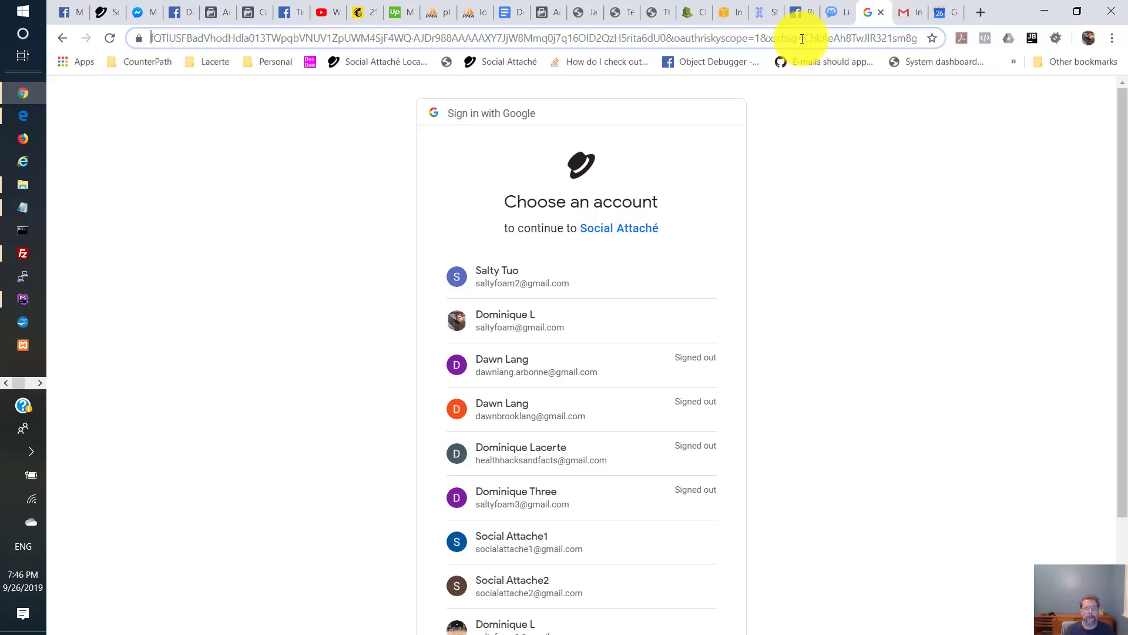
key(Left)
key(Left)
key(Left)
key(Left)
key(Left)
key(Left)
key(Left)
key(Left)
key(Left)
key(Left)
key(Left)
key(Left)
key(Left)
key(Left)
key(Left)
key(Left)
key(Left)
key(Left)
key(Left)
key(Left)
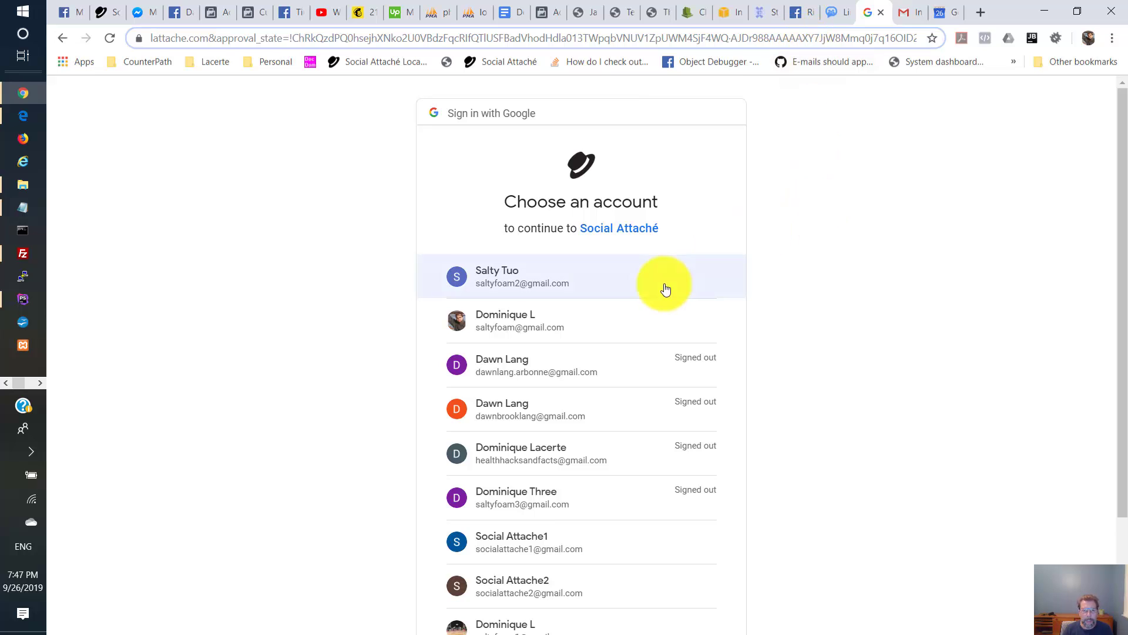
- Choose the Google account, proceed past the unverified-app warning, and allow Social Attaché access
click(498, 295)
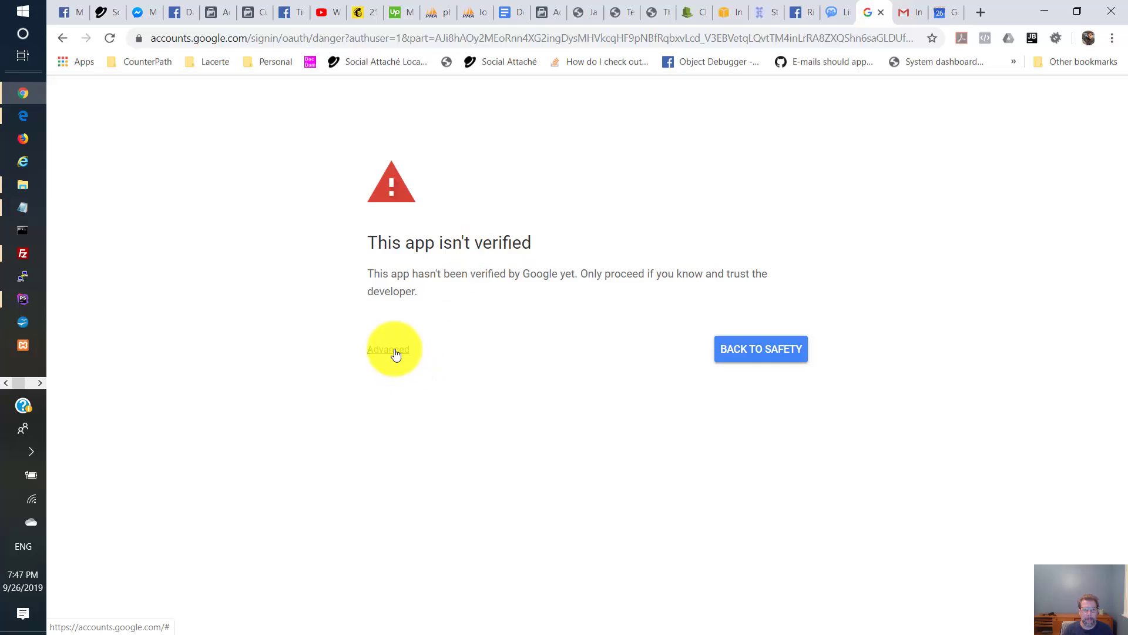
click(395, 352)
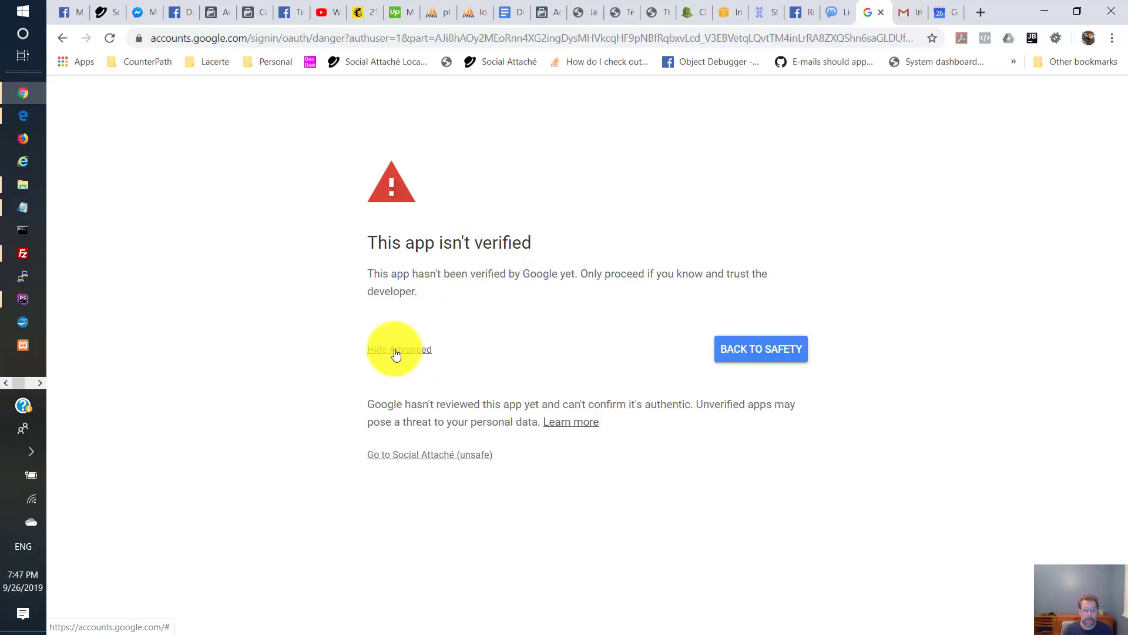
click(413, 458)
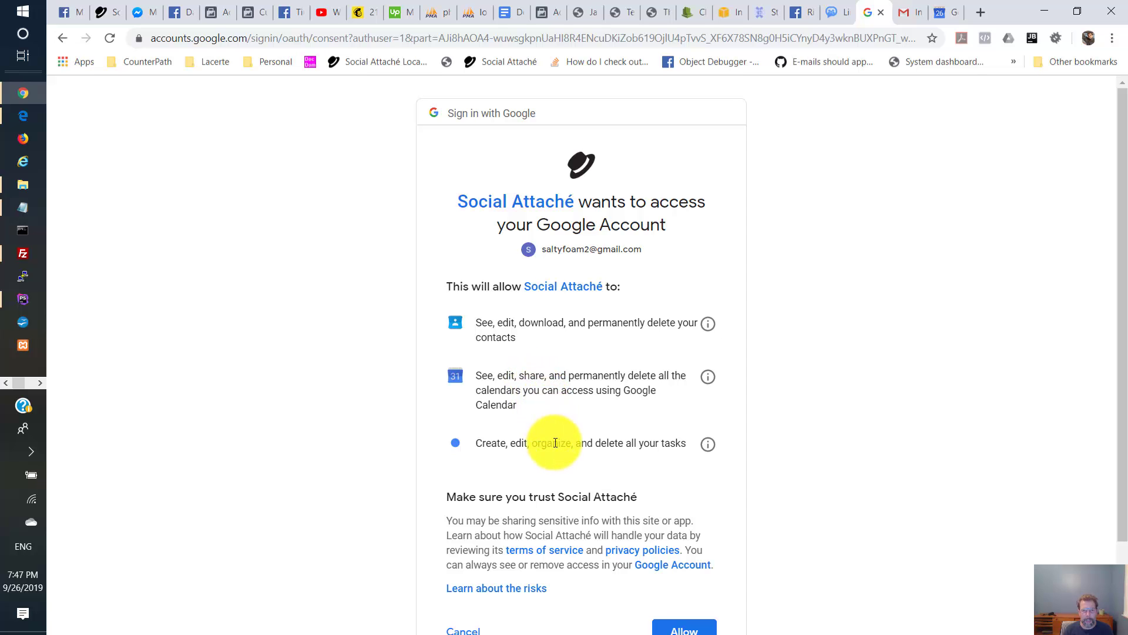
scroll(694, 505, down, 2)
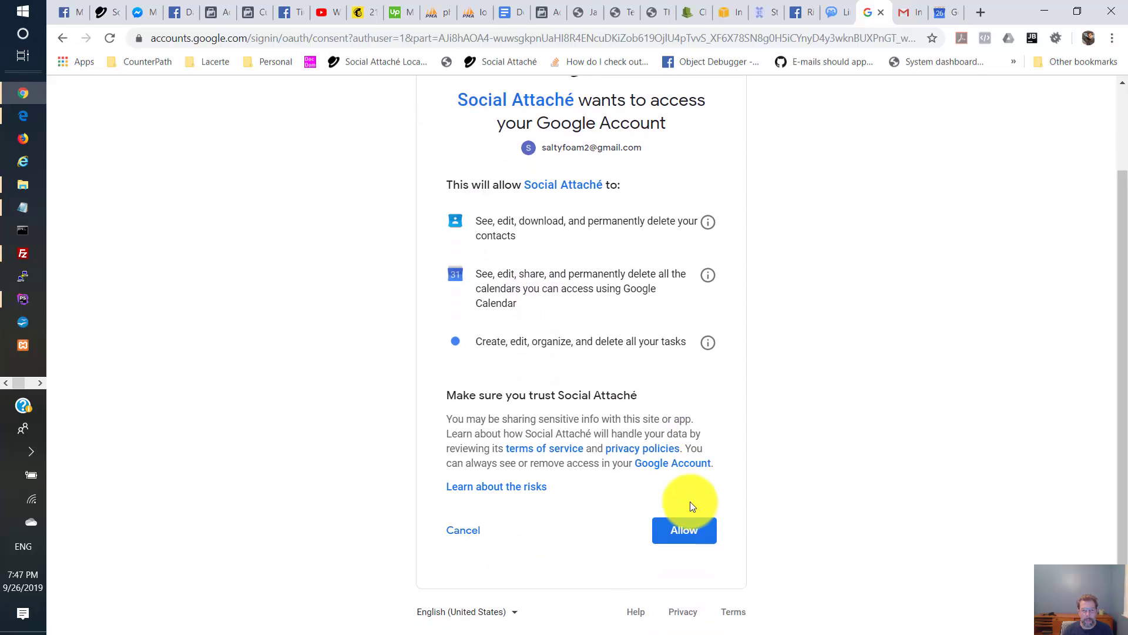
click(680, 532)
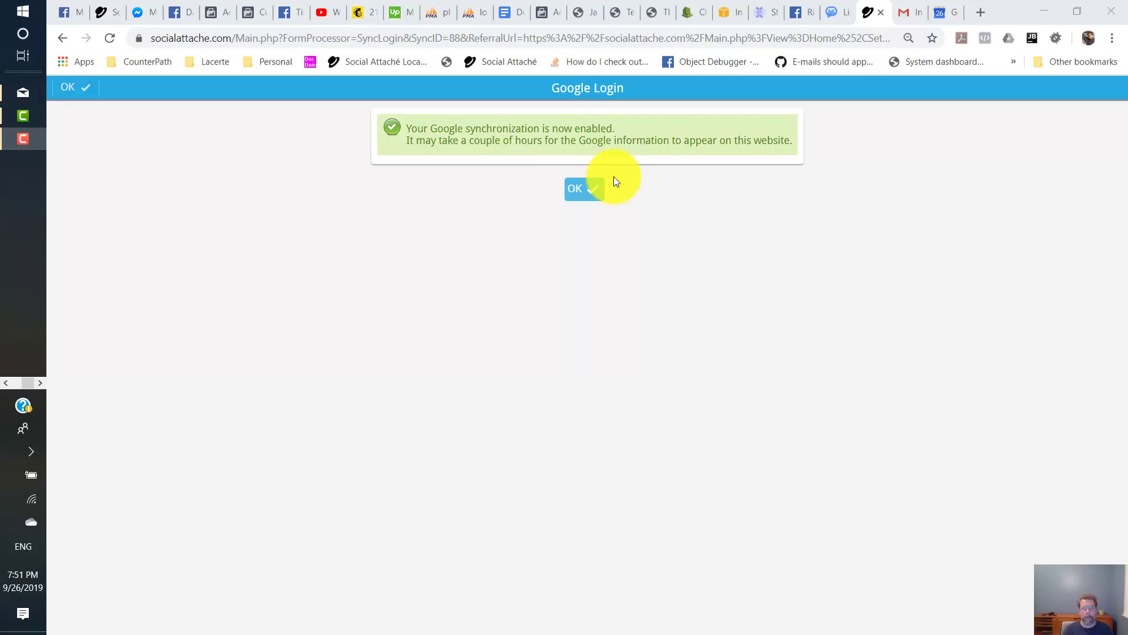
- Acknowledge the Google Login confirmation that synchronization is enabled
click(588, 192)
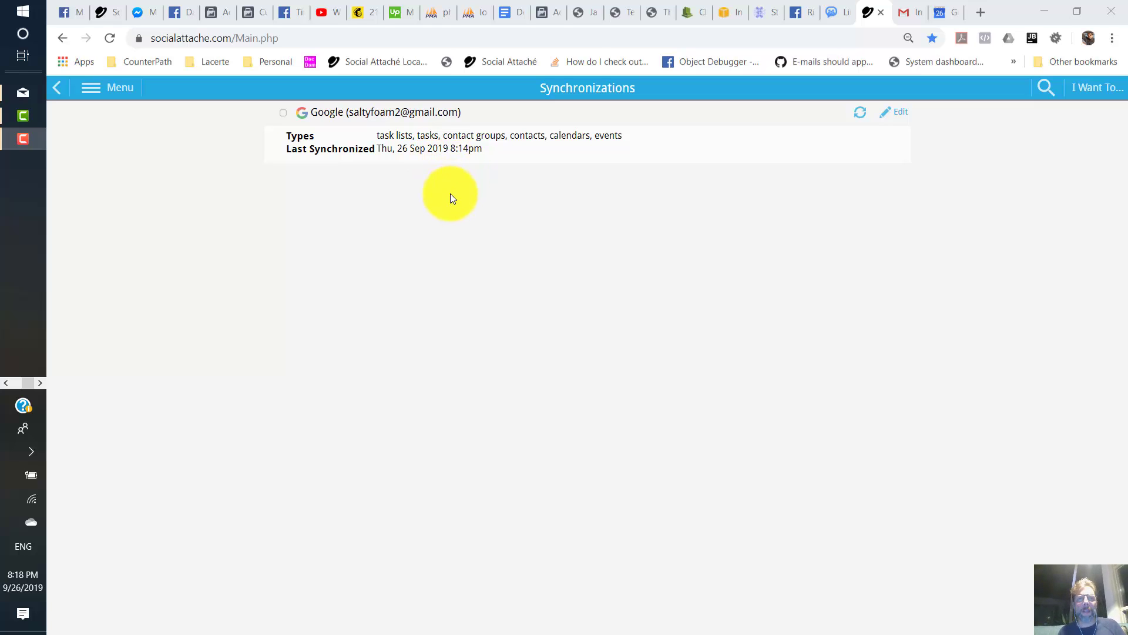
- Open the Events list and compare it against the Google Calendar week
click(118, 99)
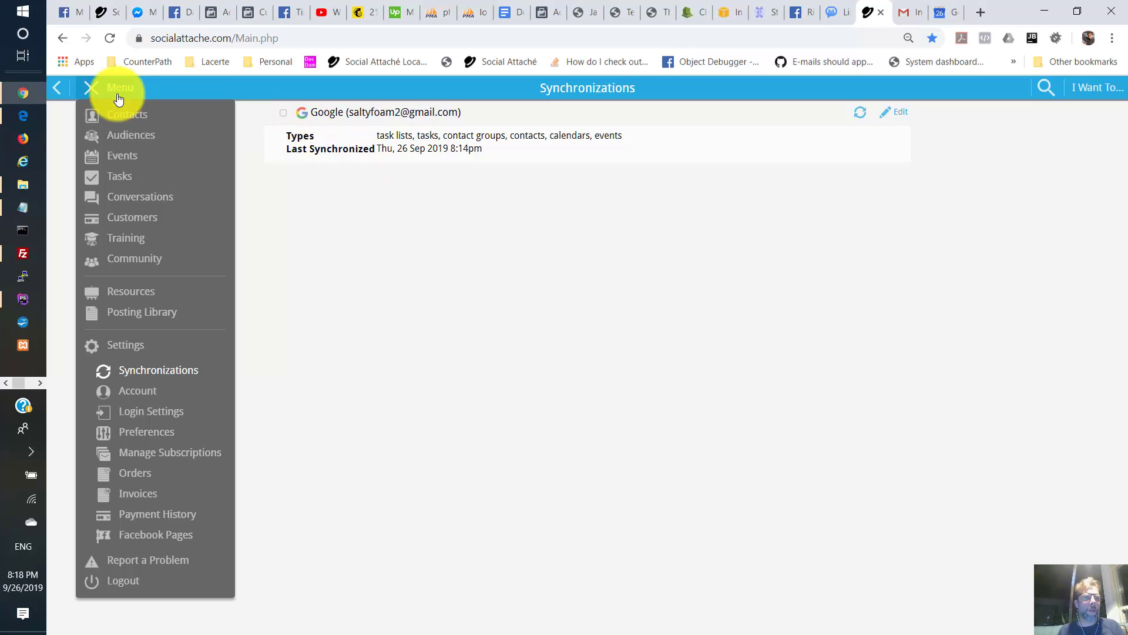
click(120, 160)
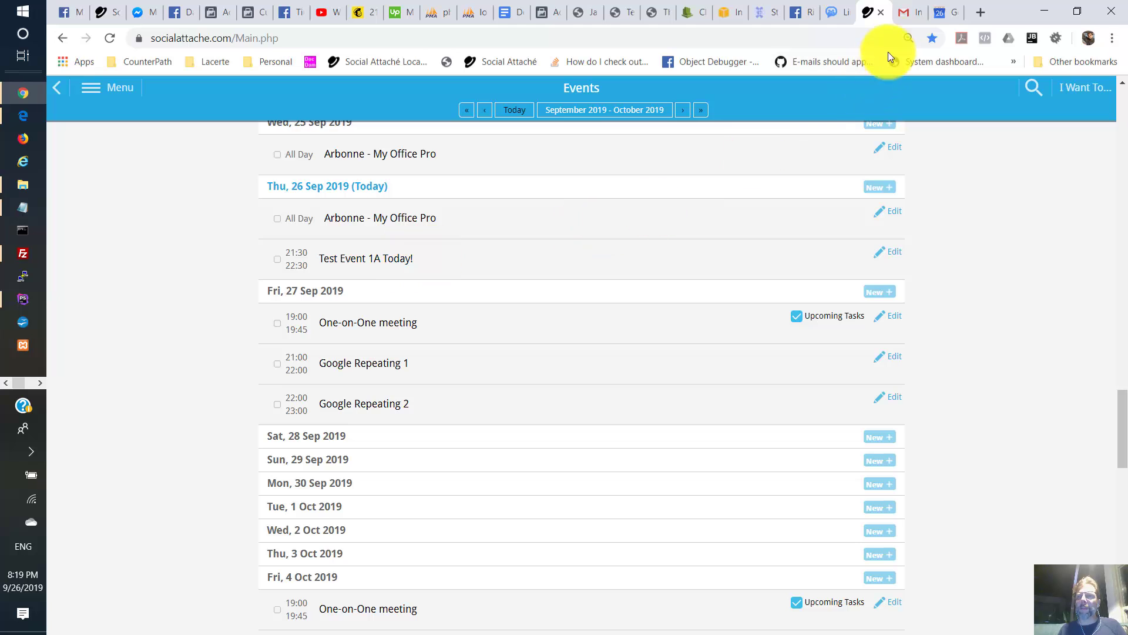
click(933, 18)
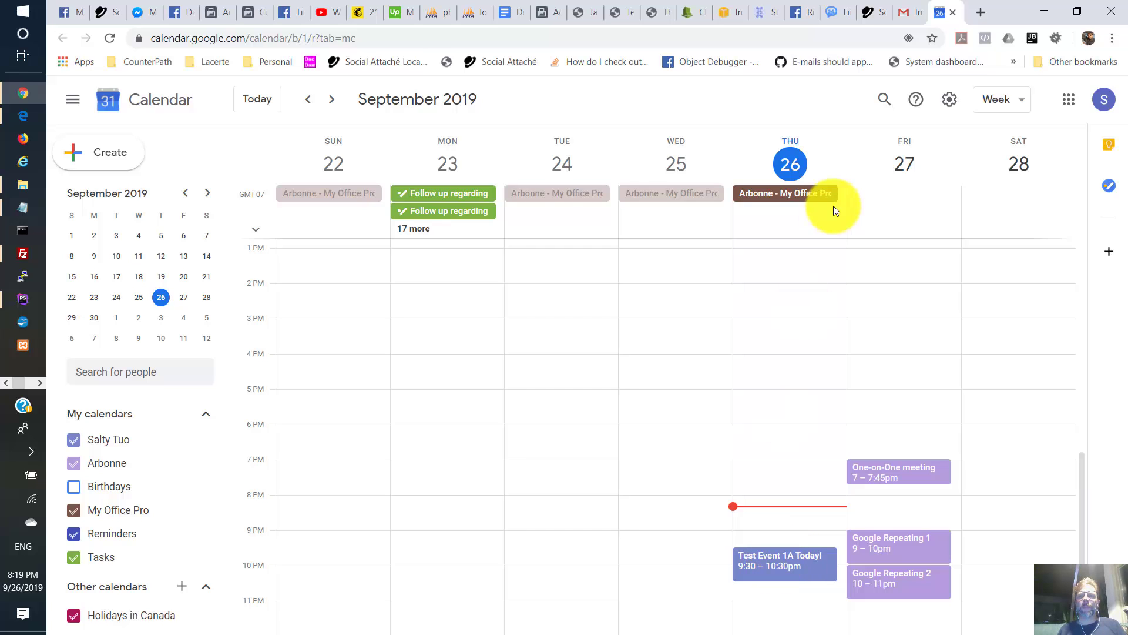
click(869, 14)
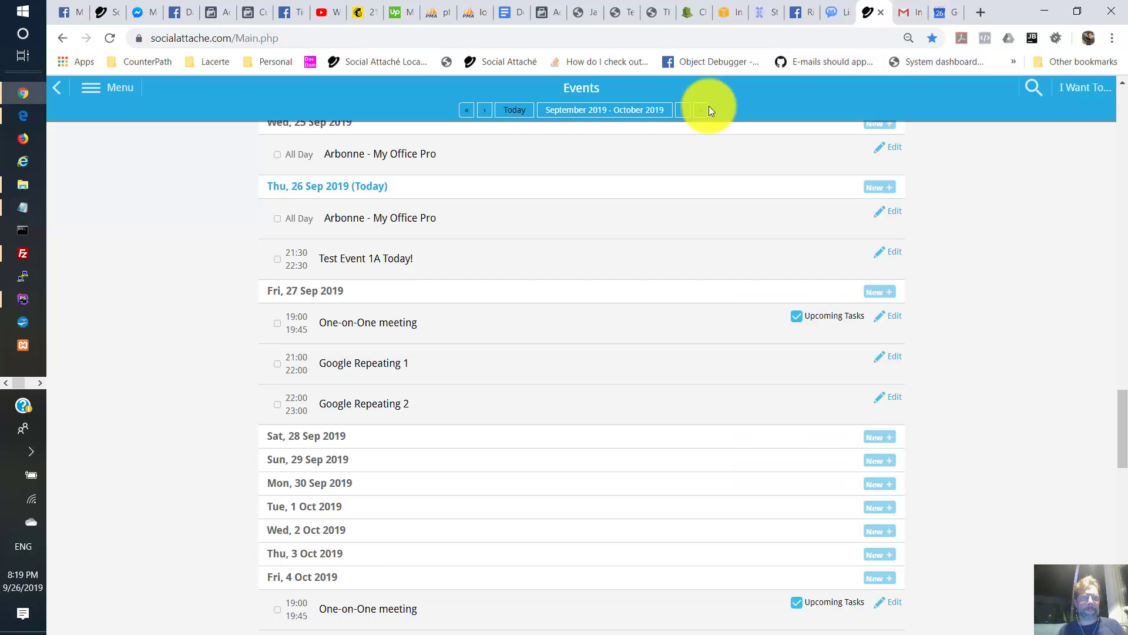
- Review the Tasks list, then check Google Calendar and Gmail's Tasks panel with Arbonne's Task 1A
click(123, 91)
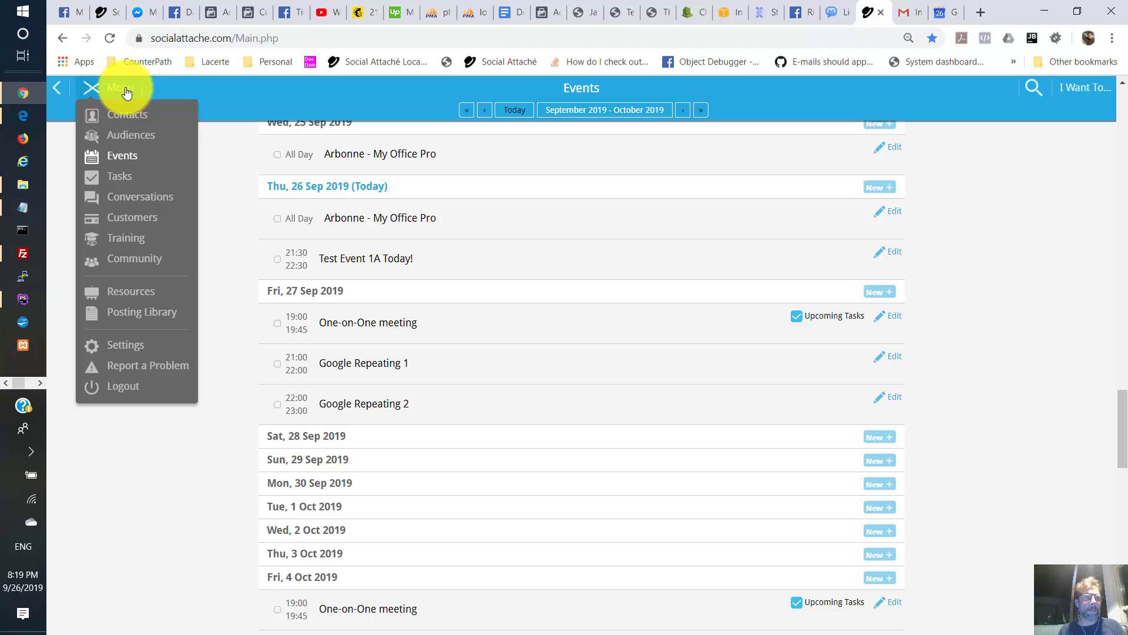
click(117, 177)
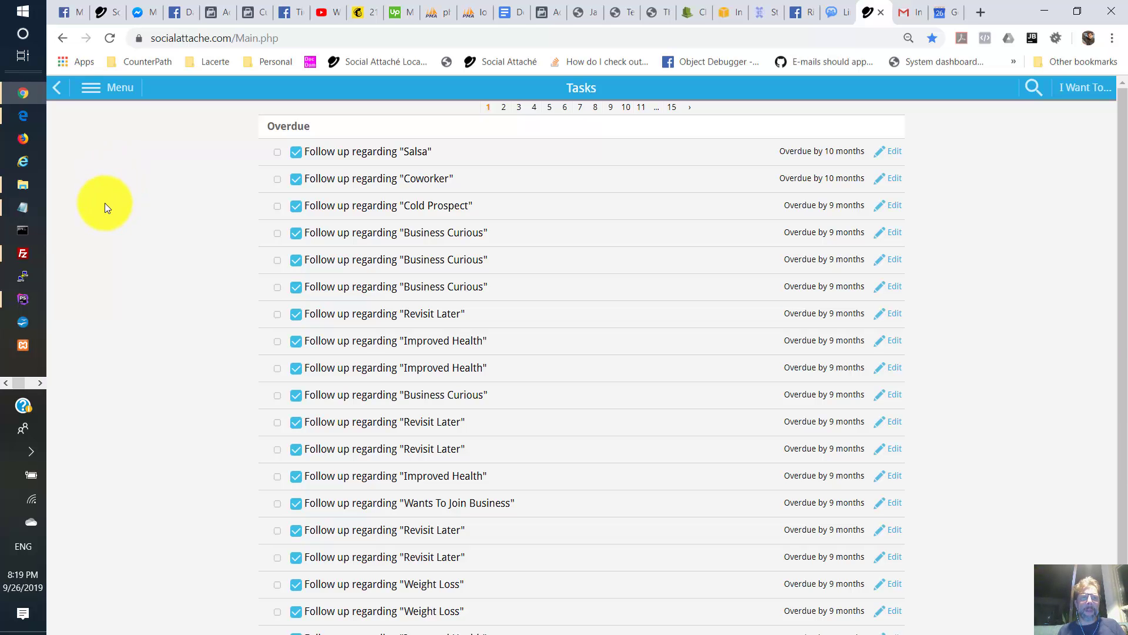
scroll(322, 355, down, 1)
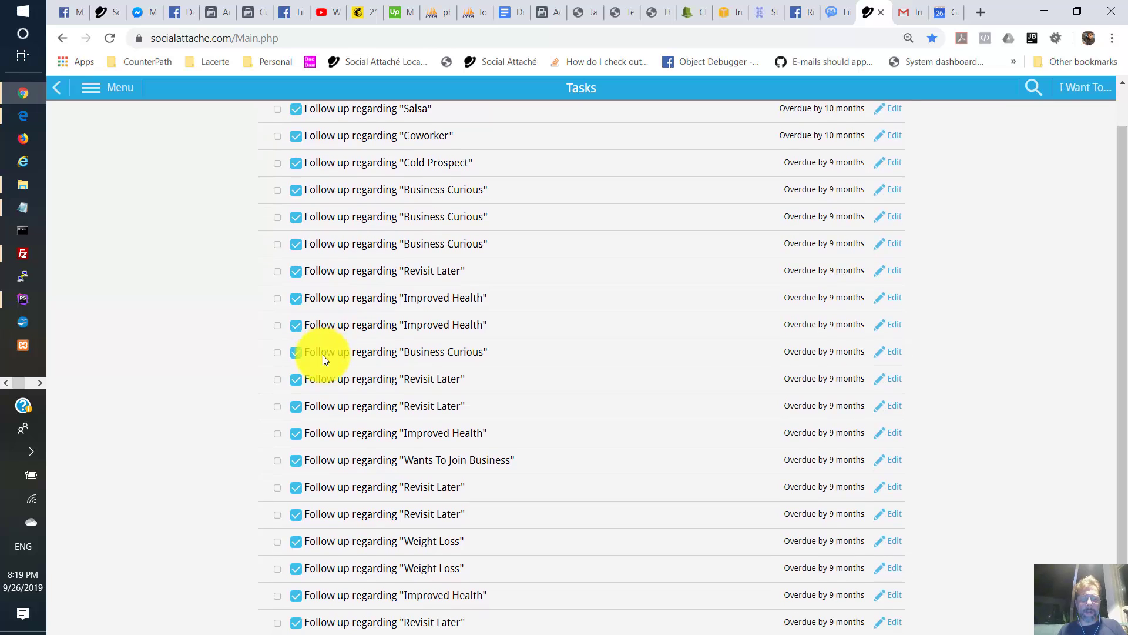
scroll(322, 355, up, 1)
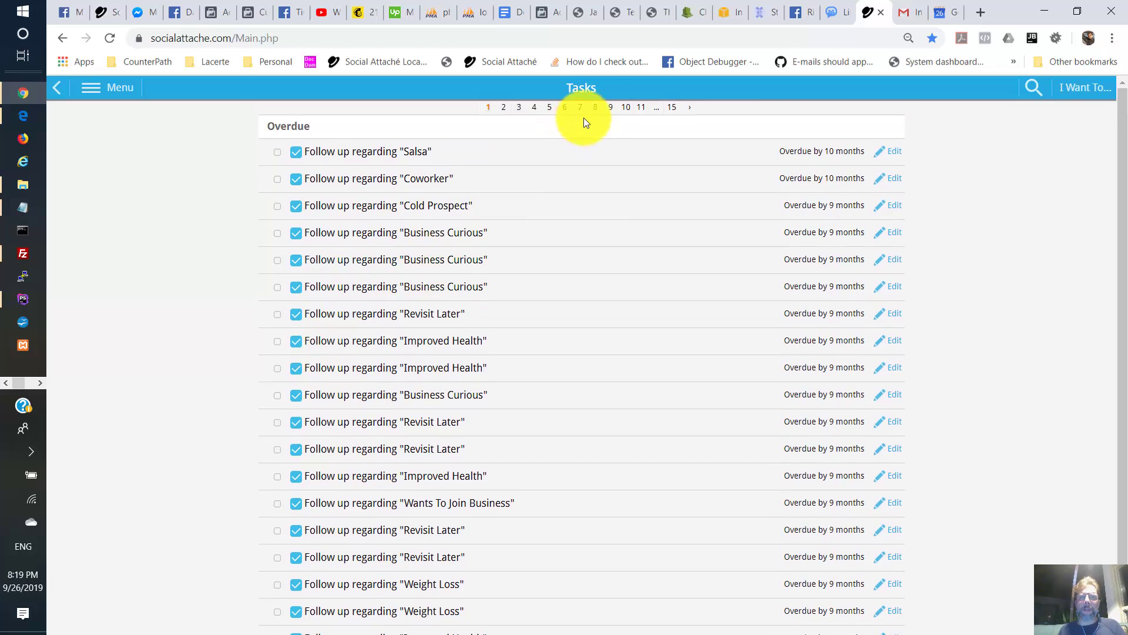
click(939, 12)
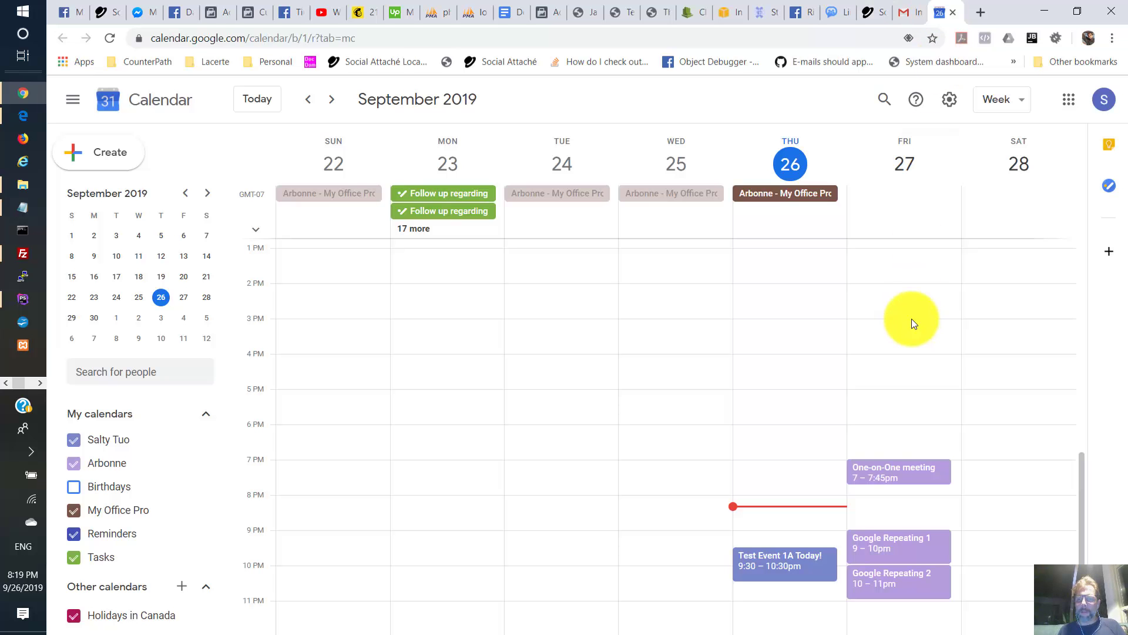
click(907, 19)
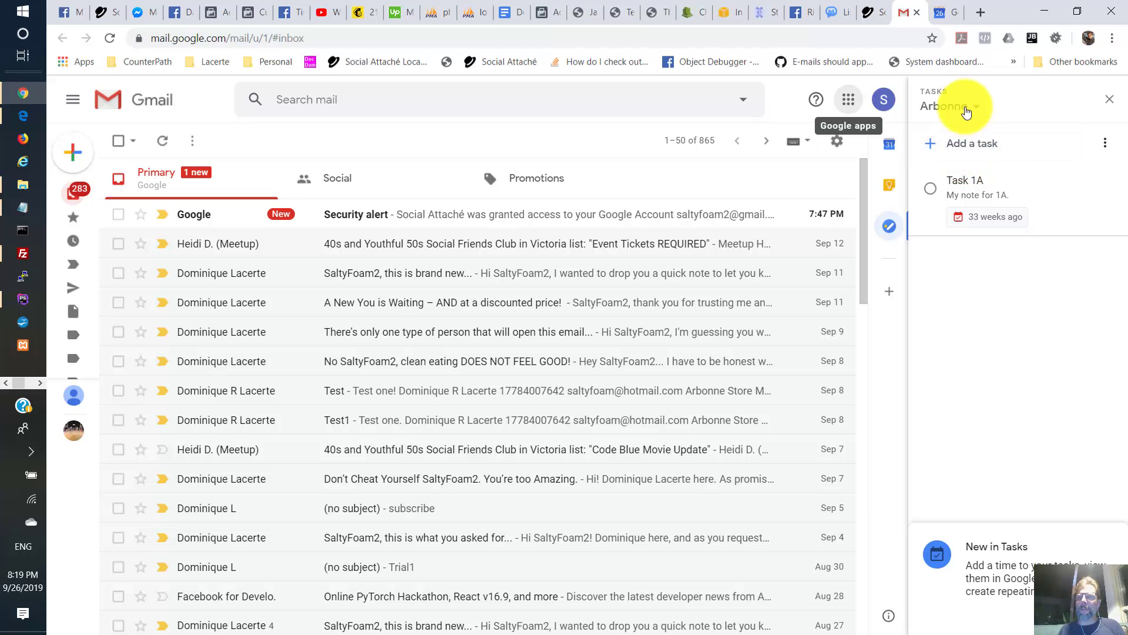
- Filter tasks to the Arbonne list, compare with Google Tasks, and open Task 1A for editing
click(870, 19)
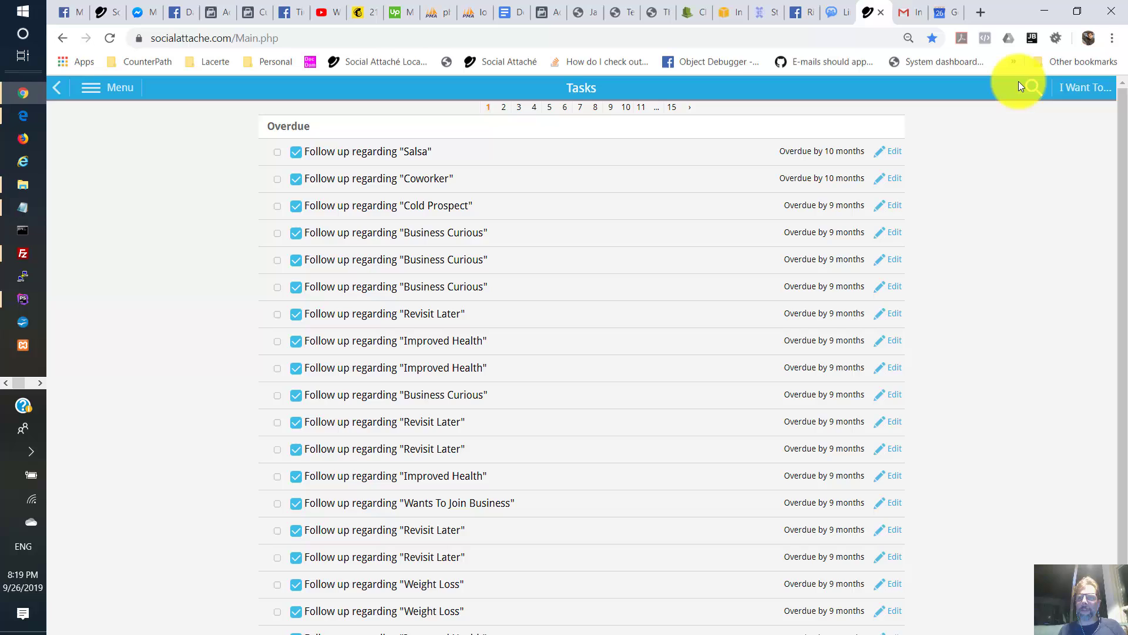
click(1033, 88)
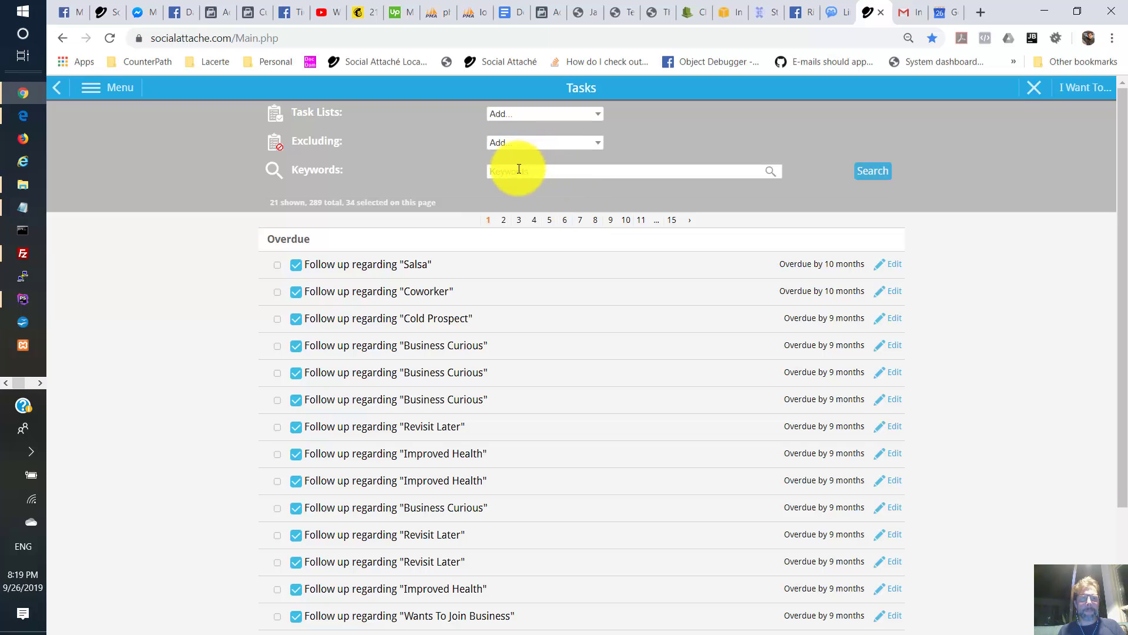
click(513, 115)
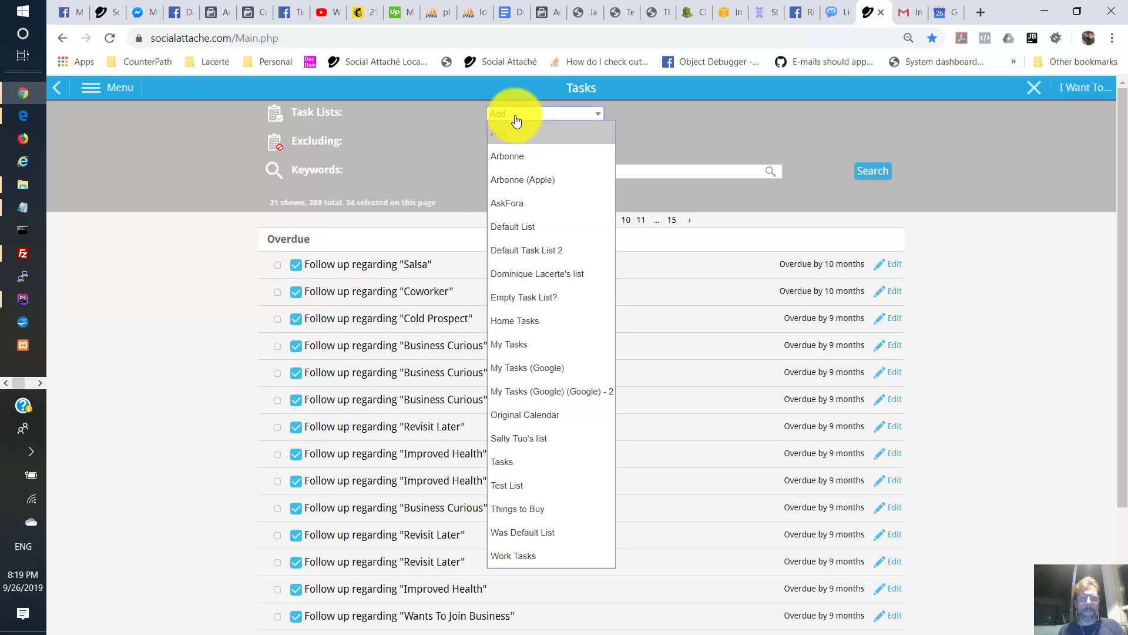
click(512, 159)
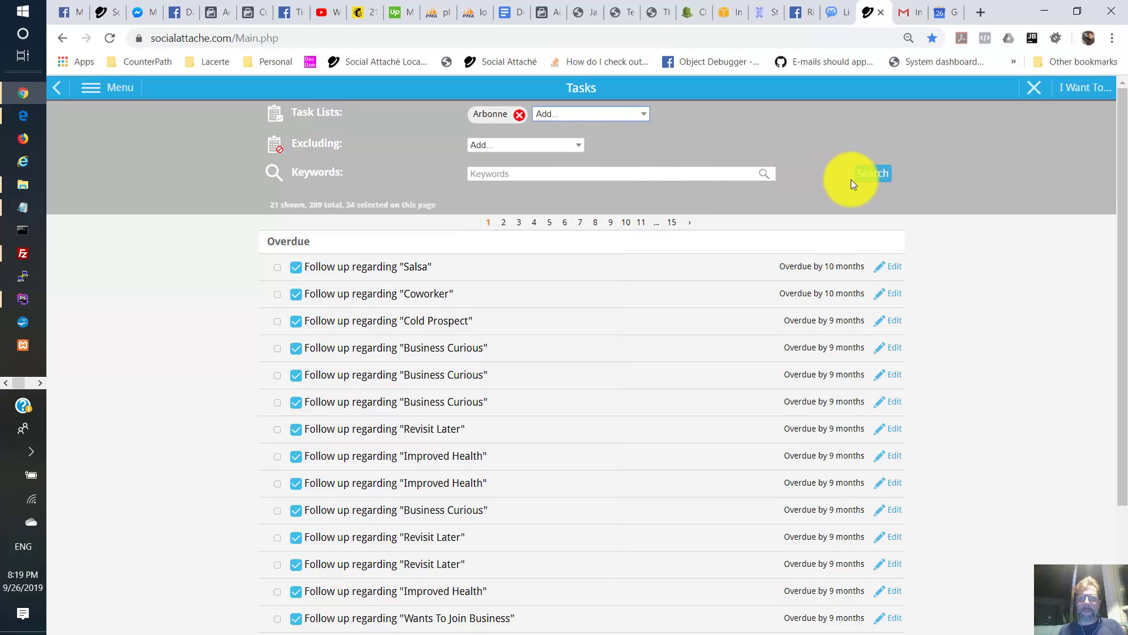
click(876, 177)
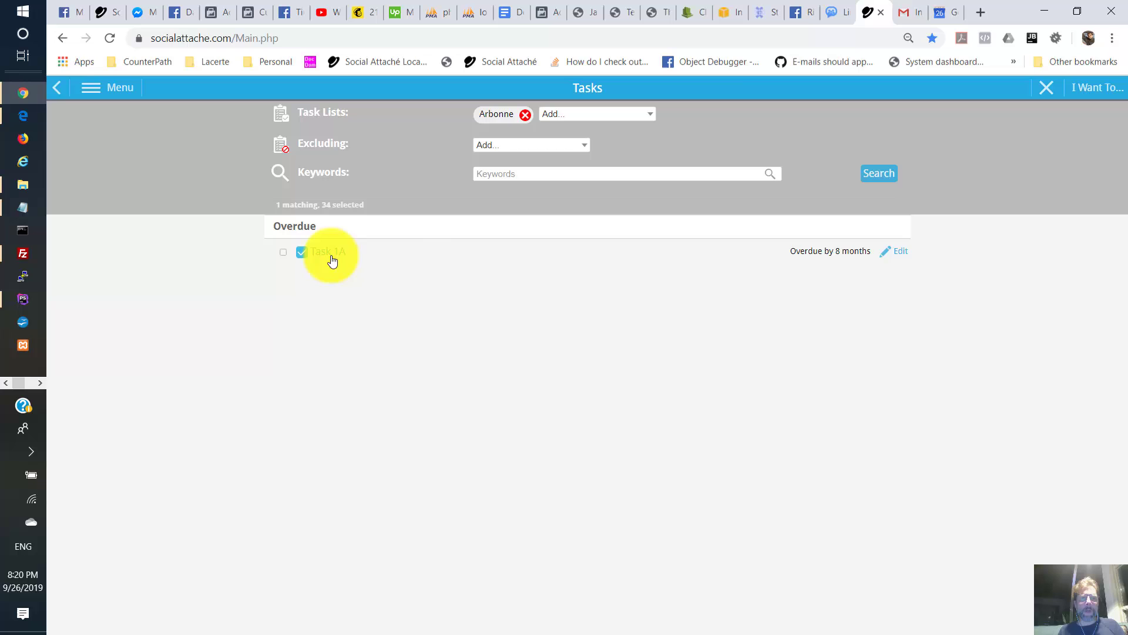
click(901, 12)
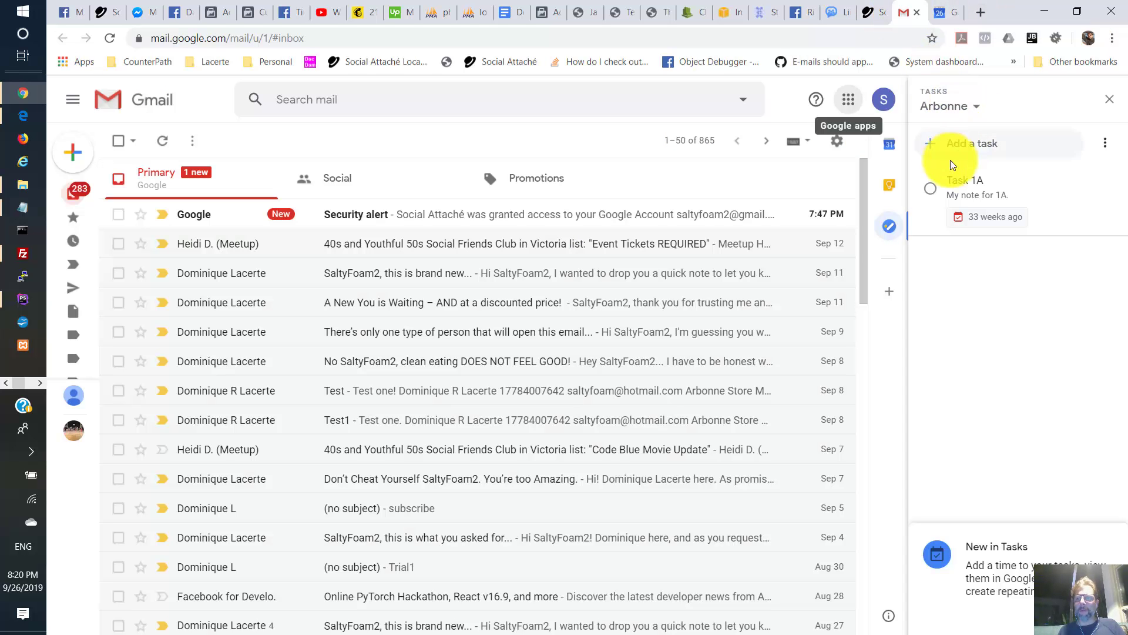
click(873, 4)
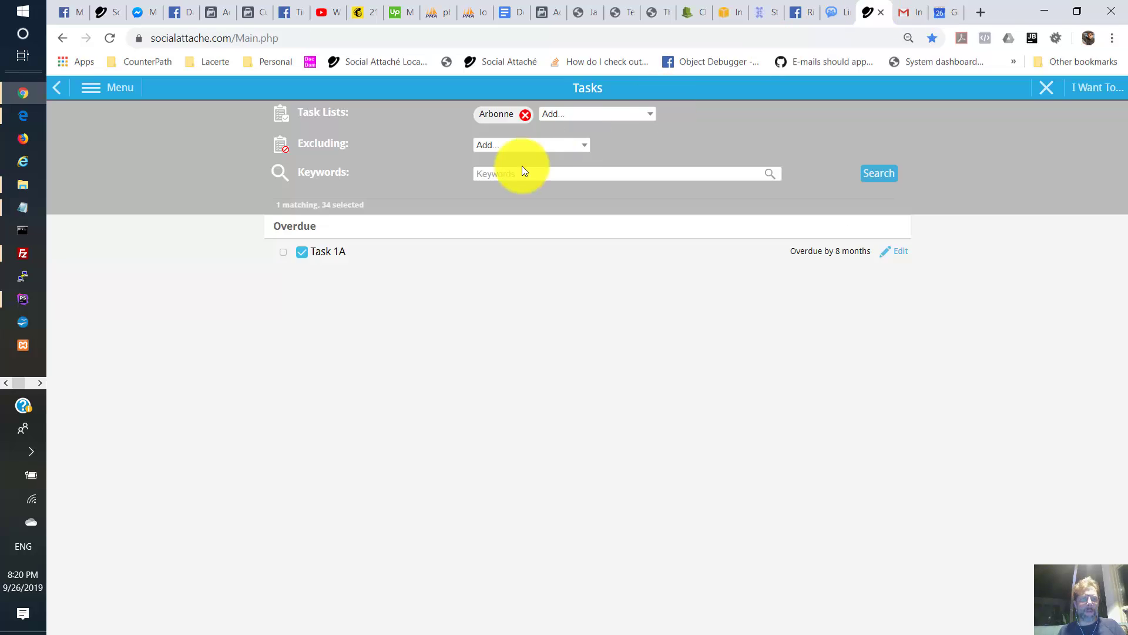
click(902, 257)
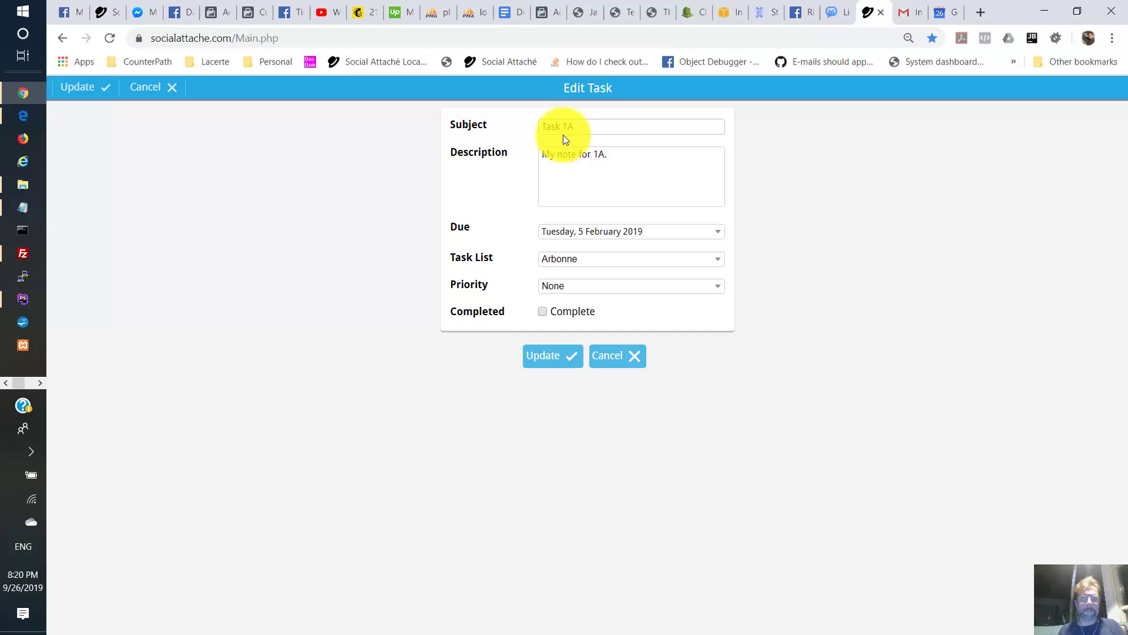
- Append 'changed on SA' to Task 1A's subject and save it as 'Task 1A changed on SA'
click(596, 128)
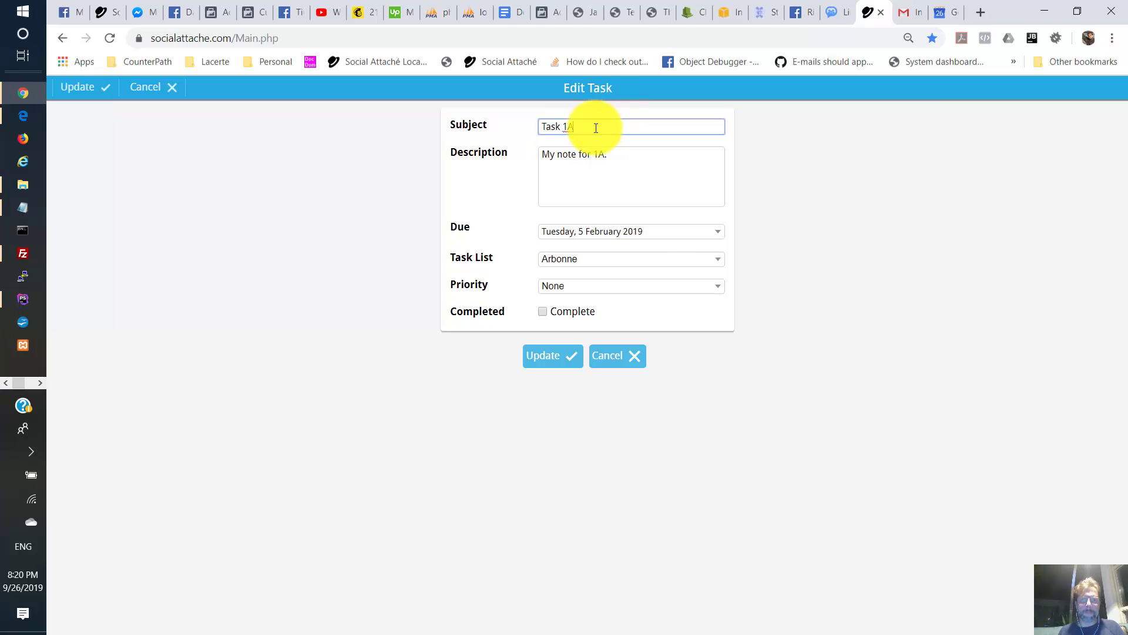
text(changed on SA)
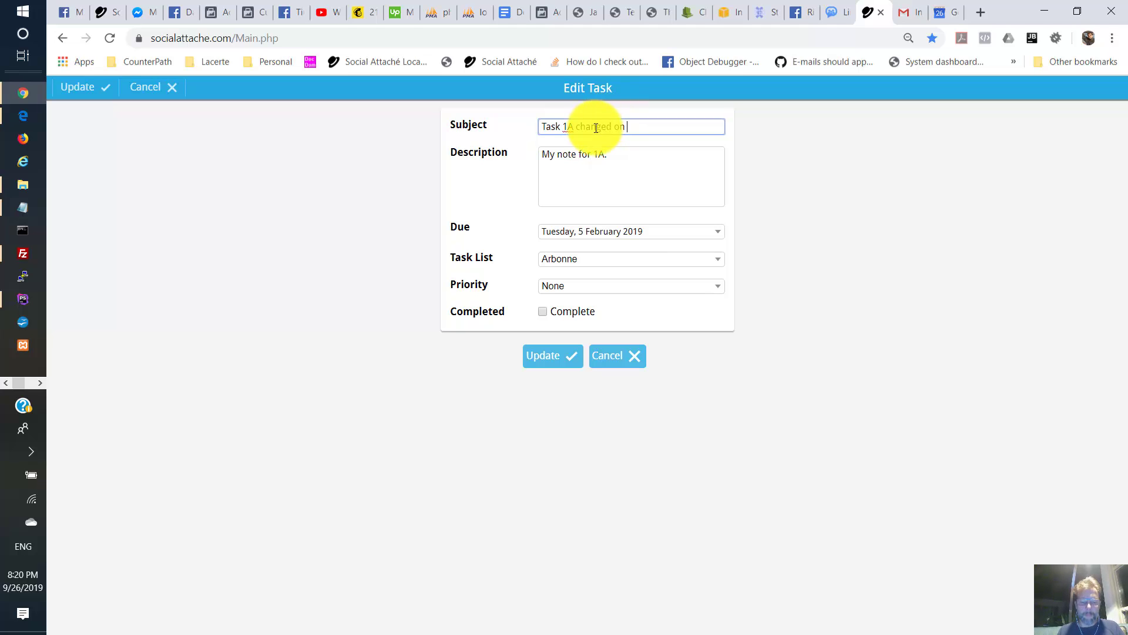
click(556, 358)
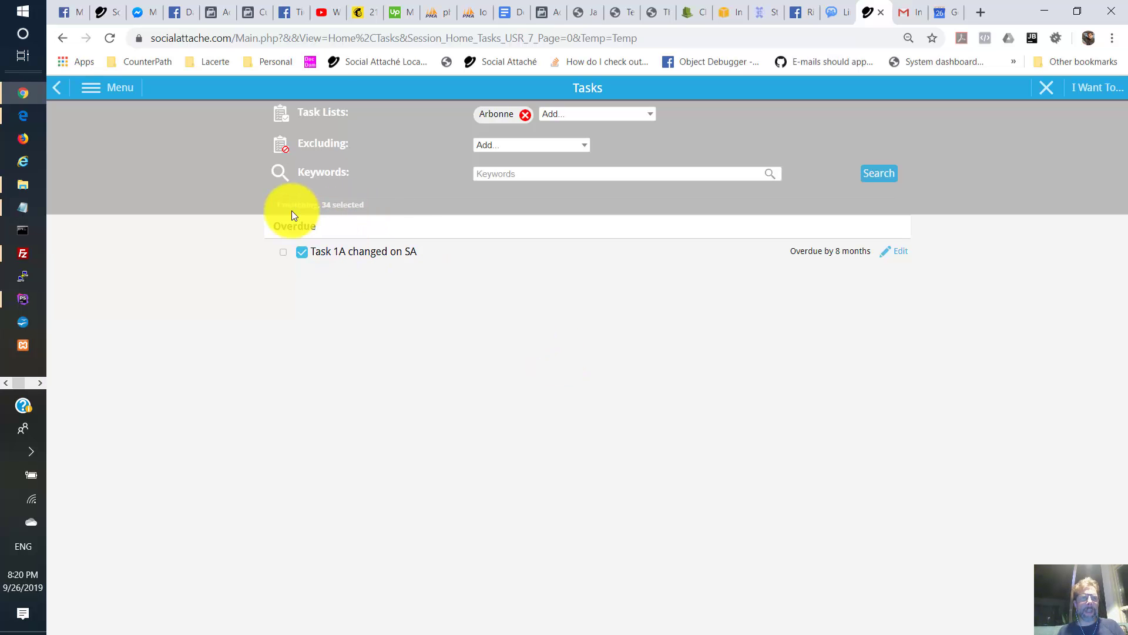
click(111, 90)
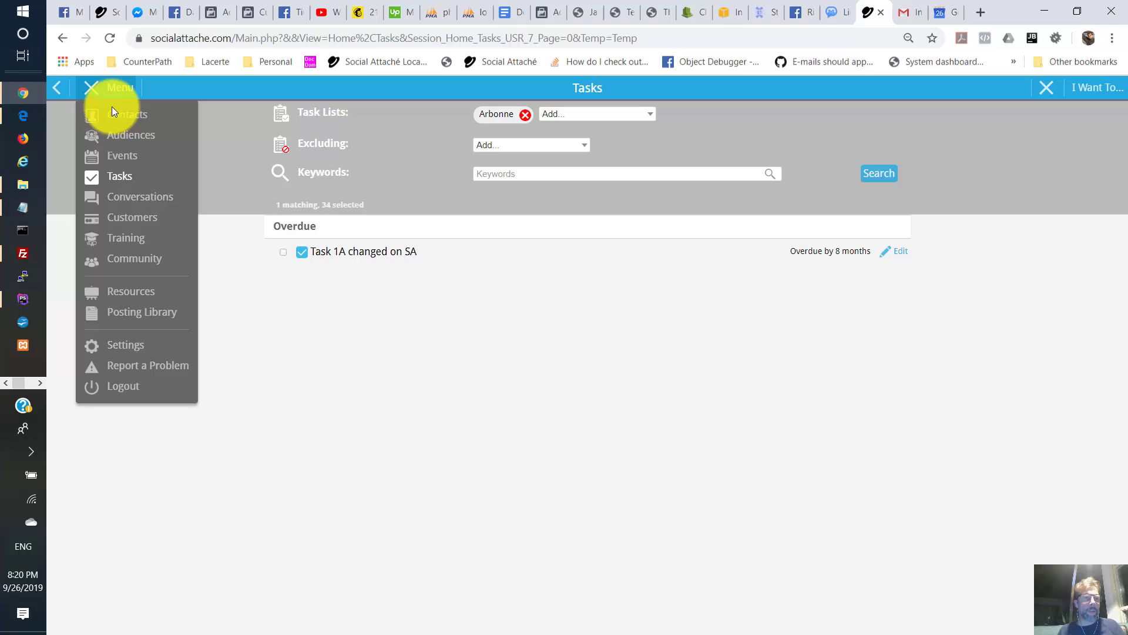
- Start a new event in the Events list with subject 'Test event created on SA'
click(117, 158)
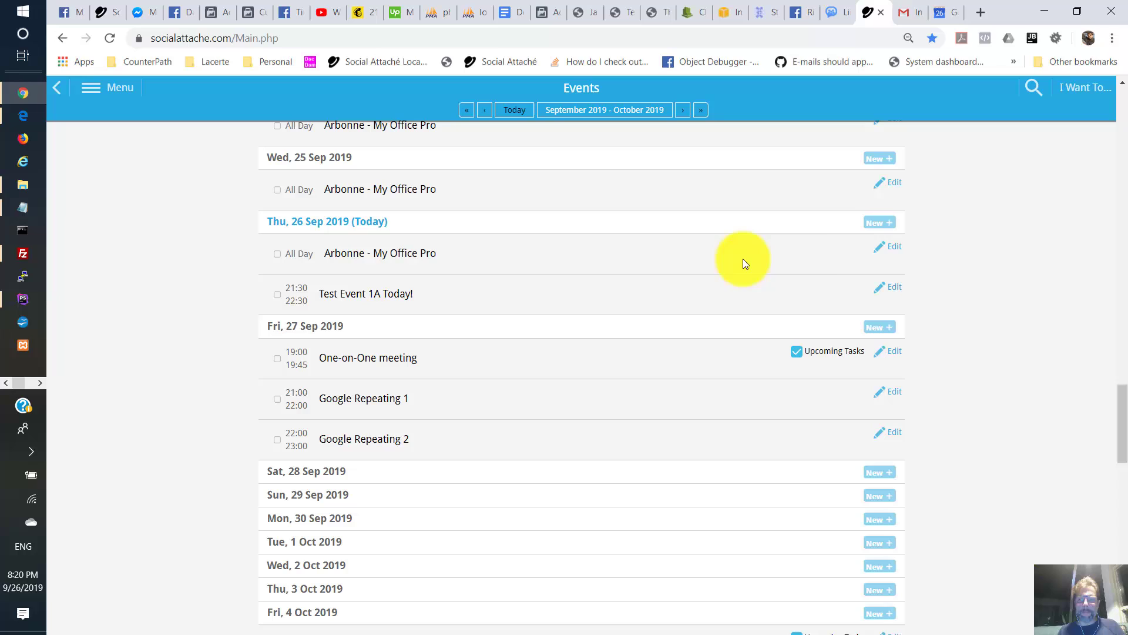
click(884, 328)
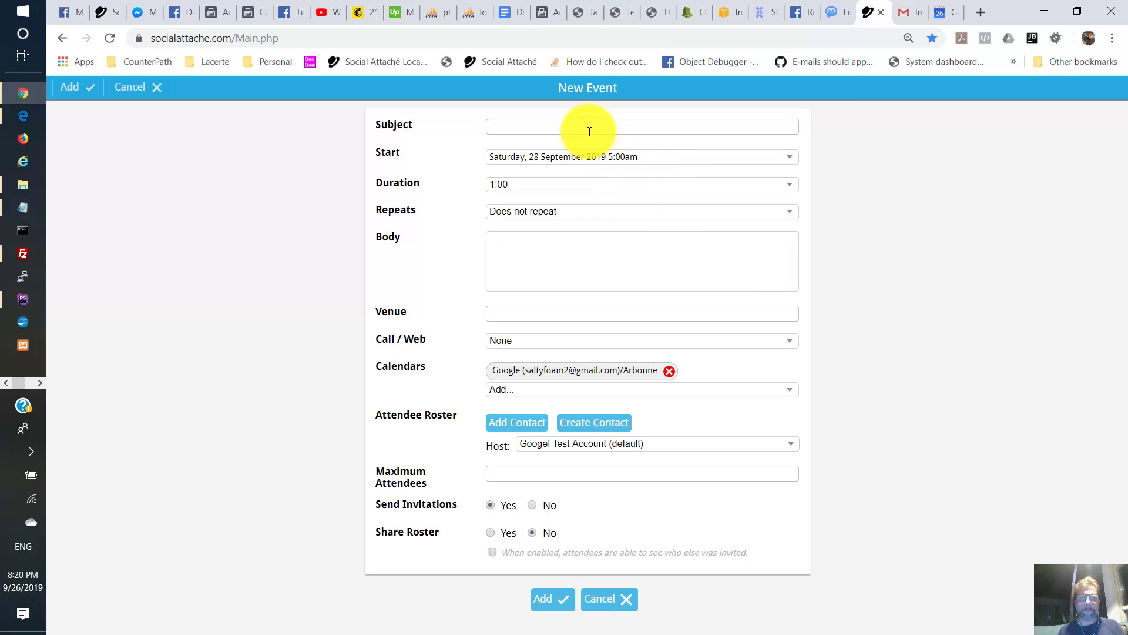
click(589, 128)
text(Test)
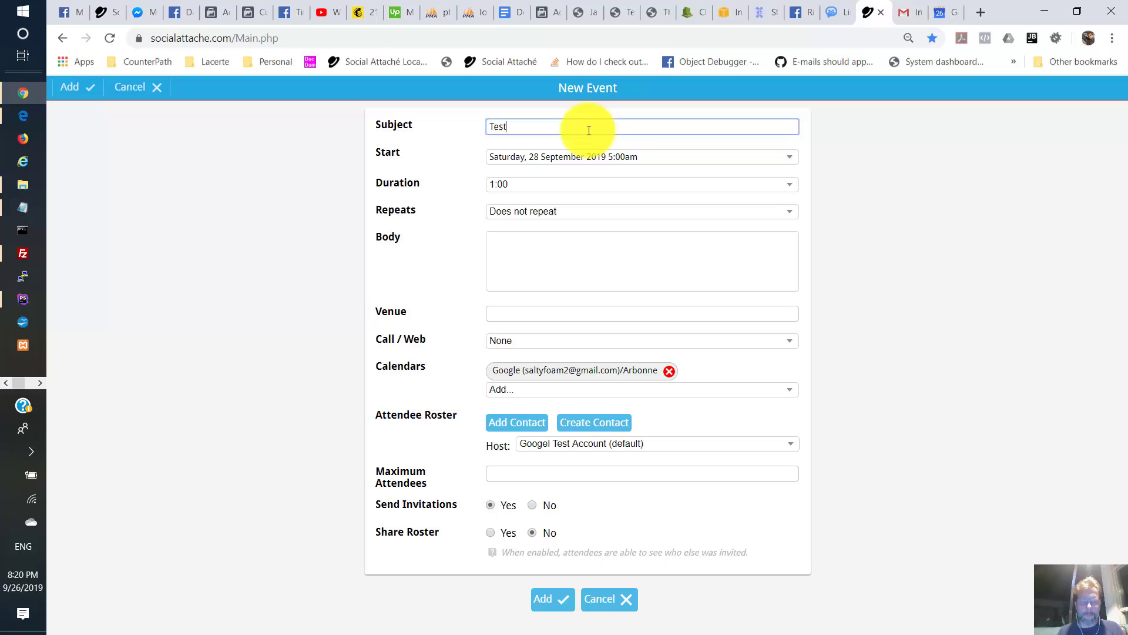
text( event created on SA)
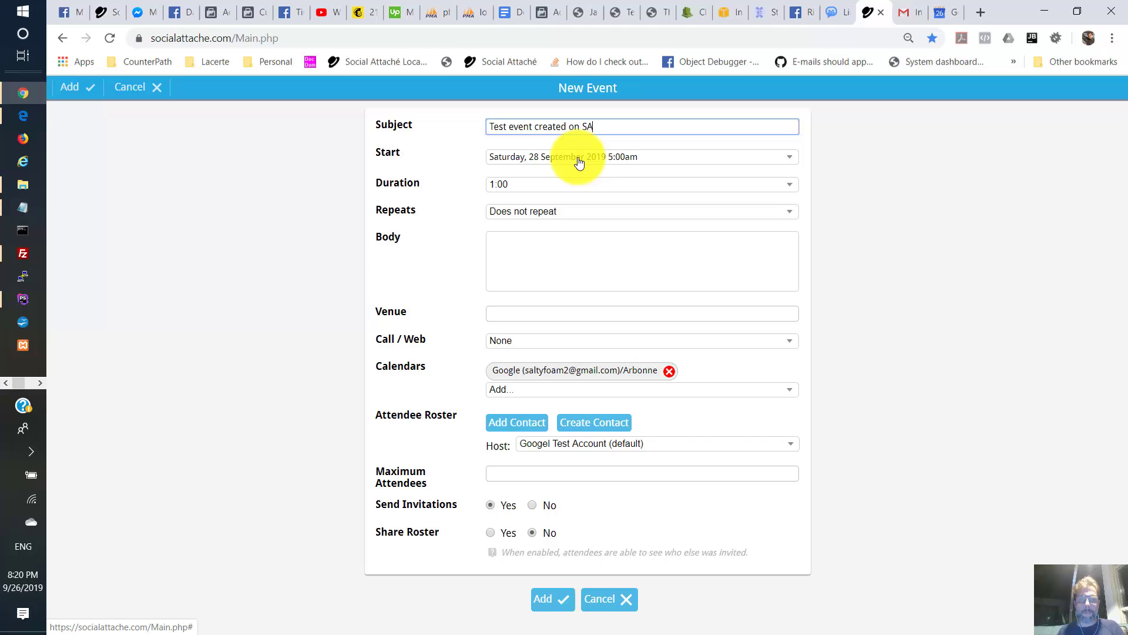
click(578, 162)
- Set the start to Saturday 28 September 2019, 5:00pm, with description 'This is my test for Google certification'
click(579, 162)
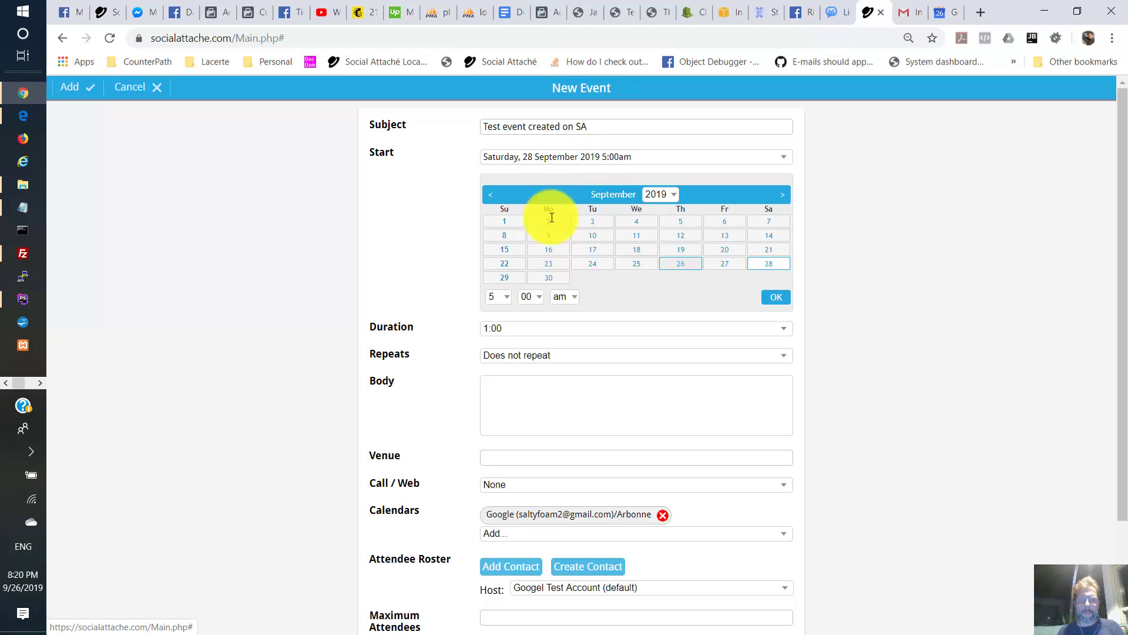
click(560, 299)
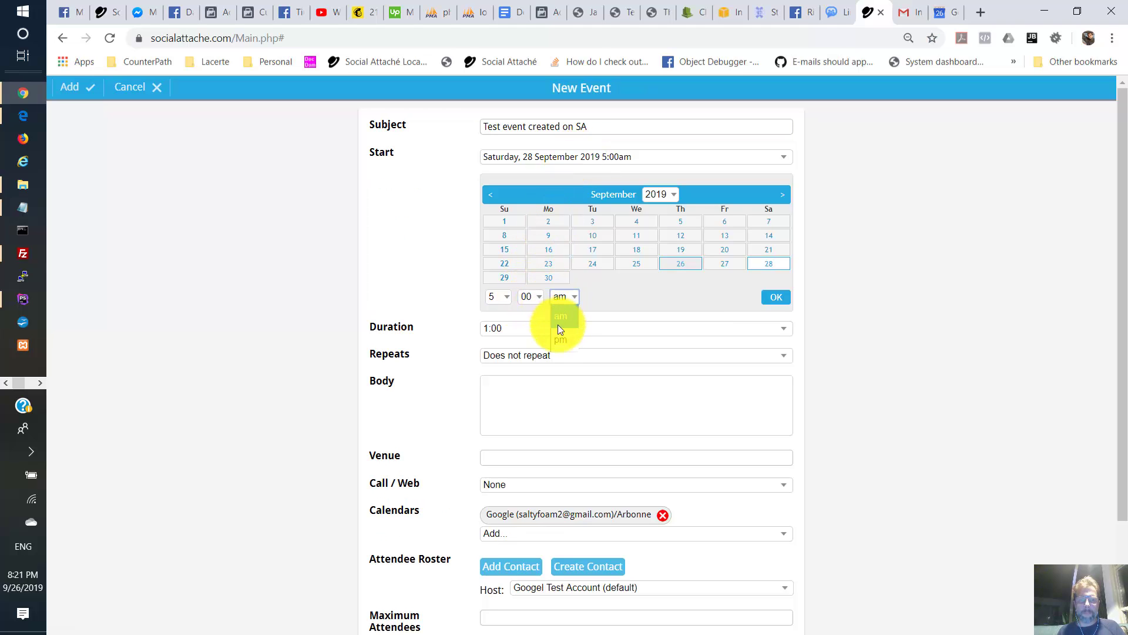
click(559, 336)
click(527, 383)
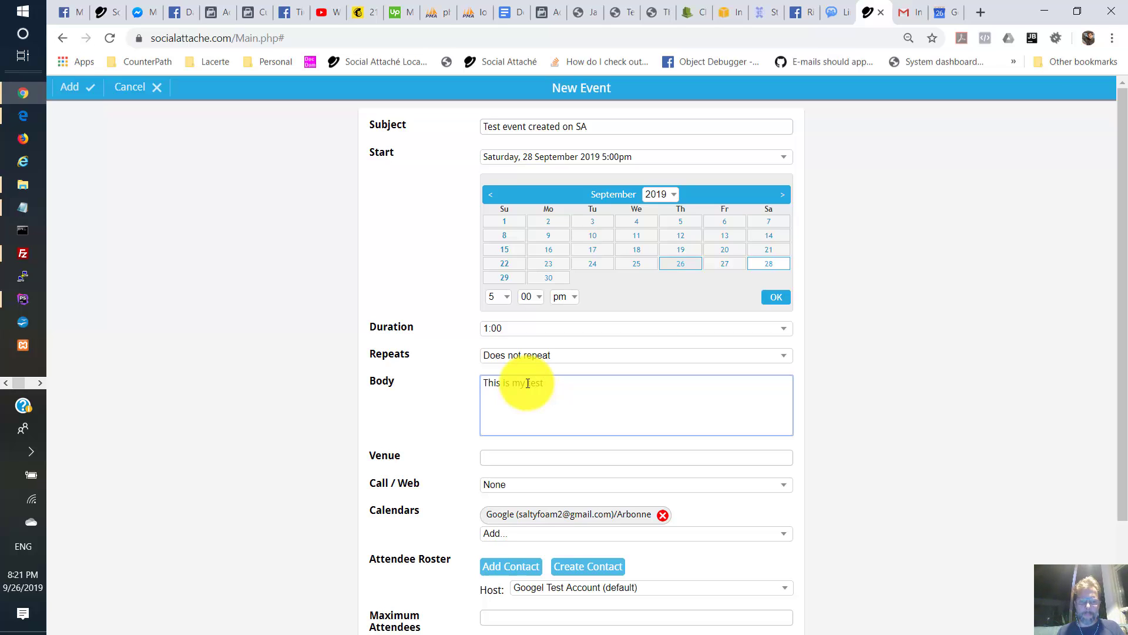
text(This is my test for Google certification)
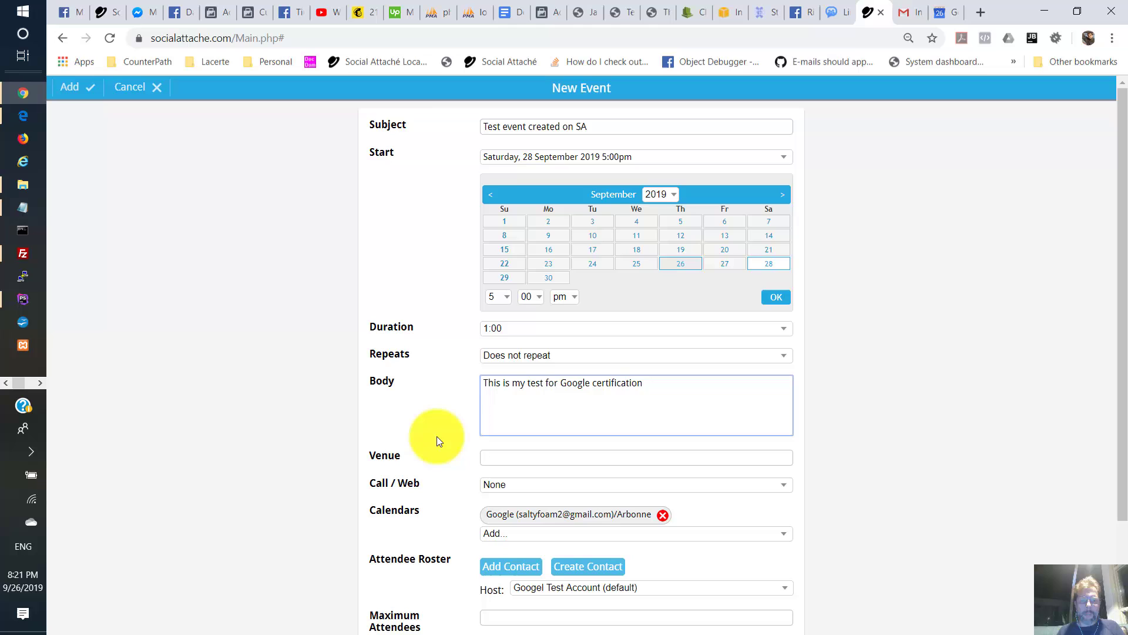
scroll(446, 489, down, 3)
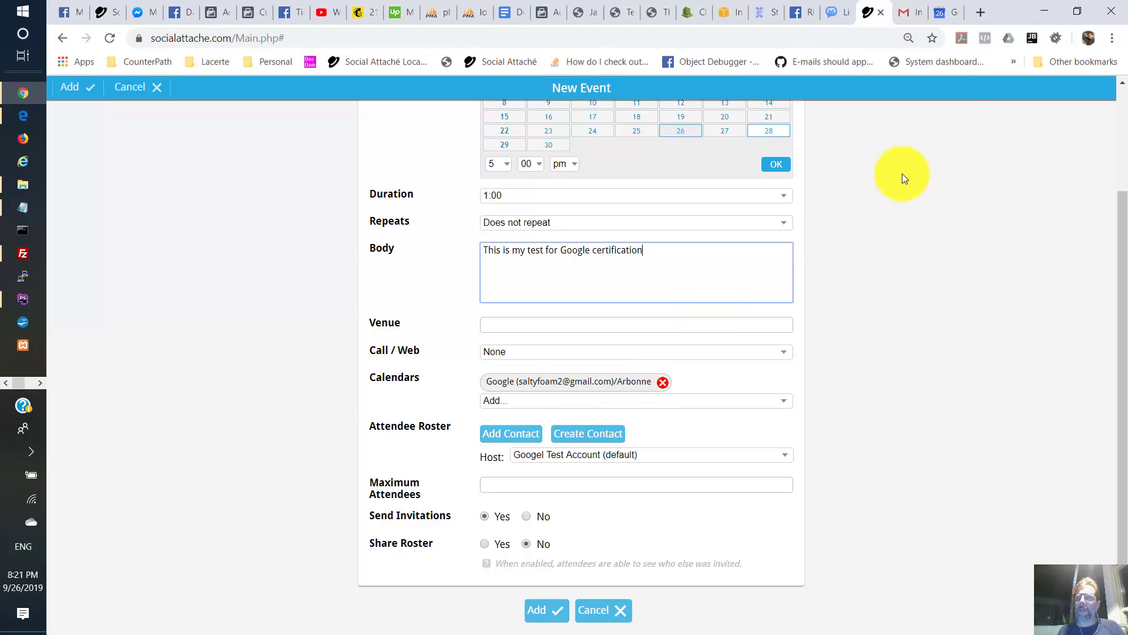
click(940, 9)
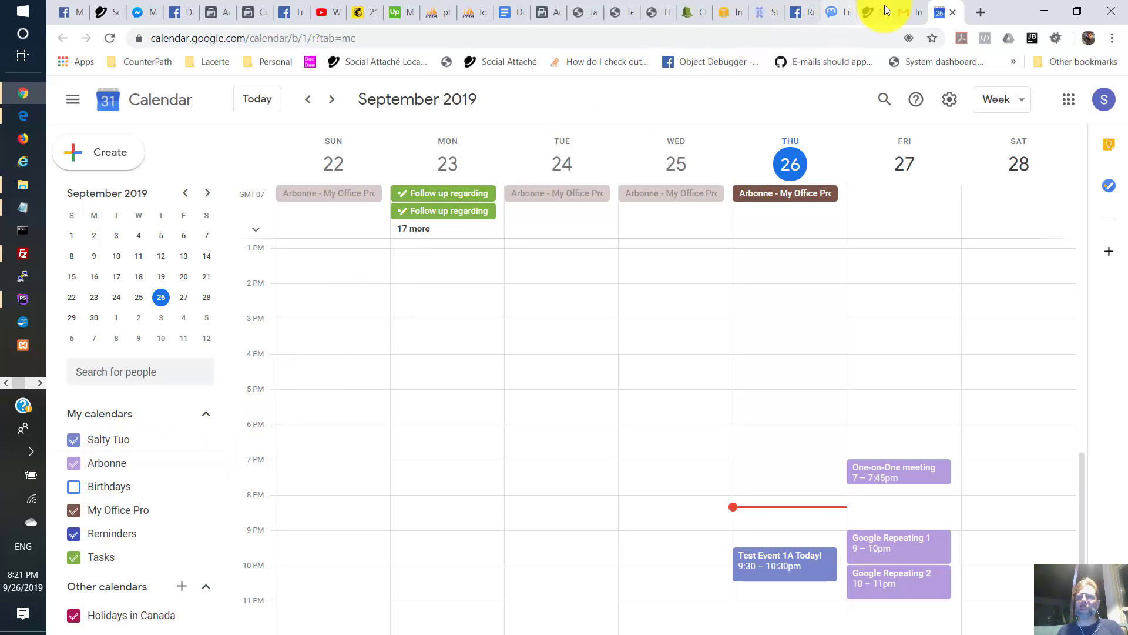
click(869, 13)
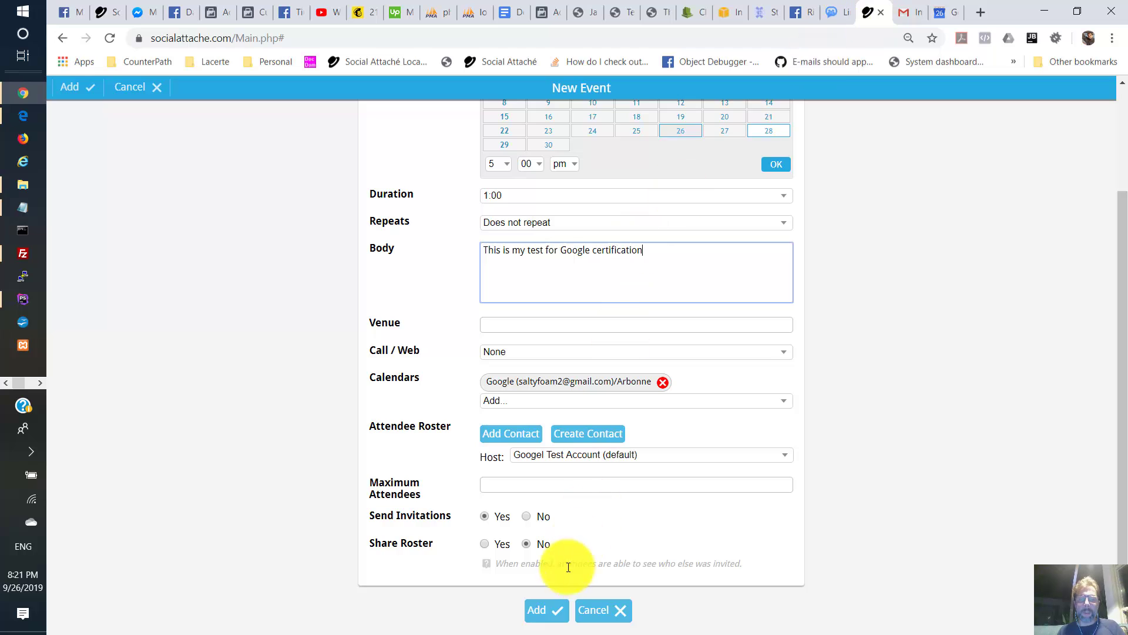
- Save the Saturday 5pm test event, then open the Synchronizations settings under Settings
click(550, 615)
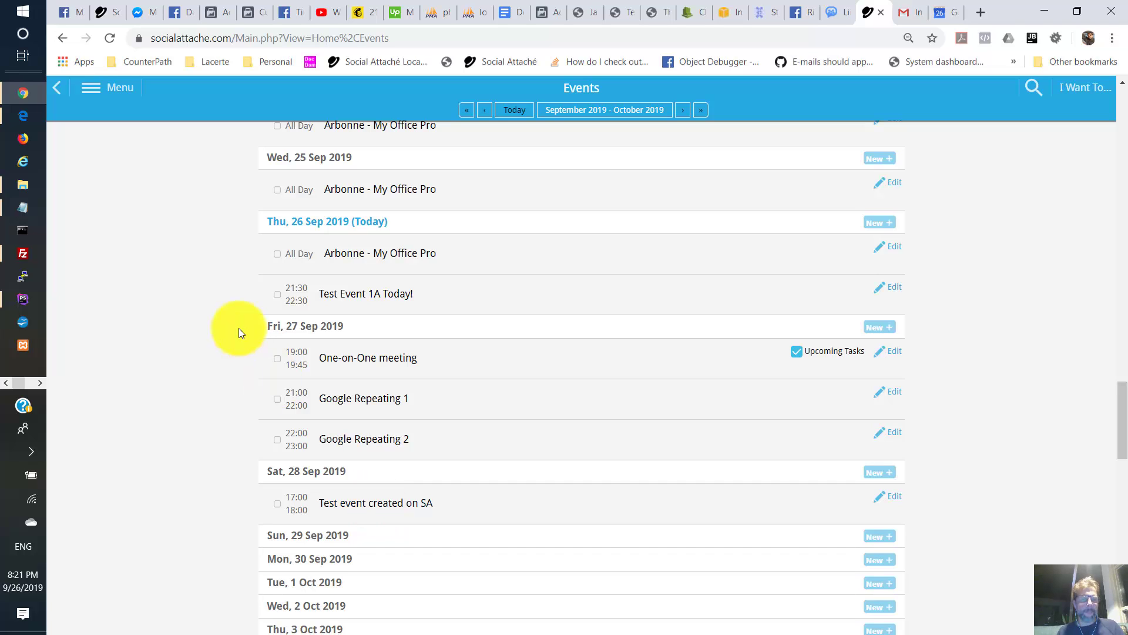
click(111, 94)
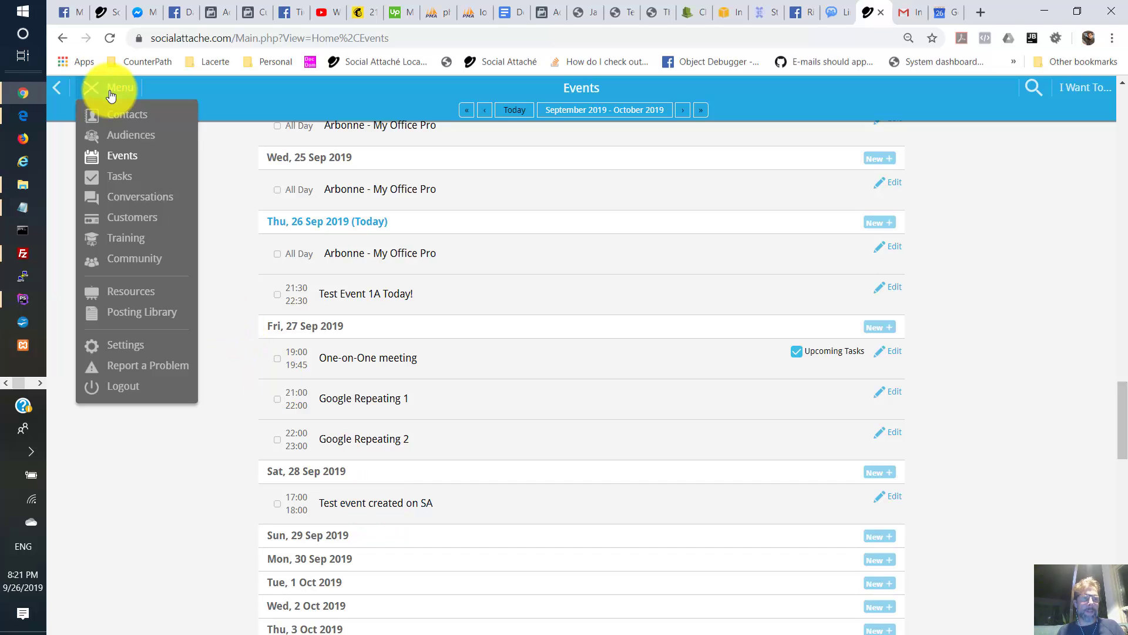
click(125, 345)
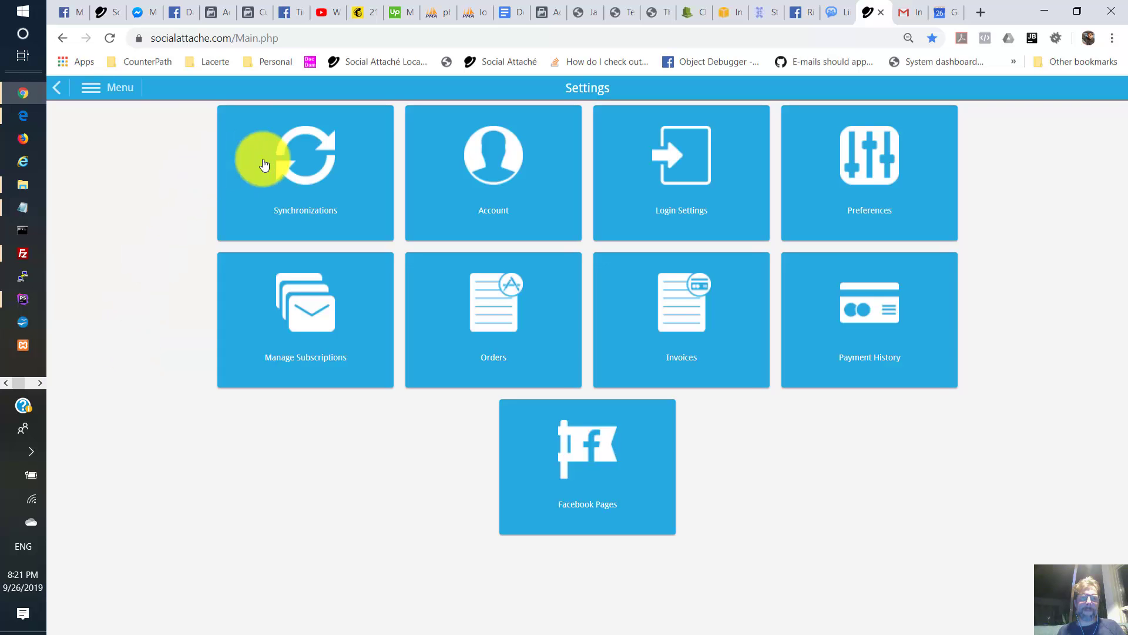
click(304, 174)
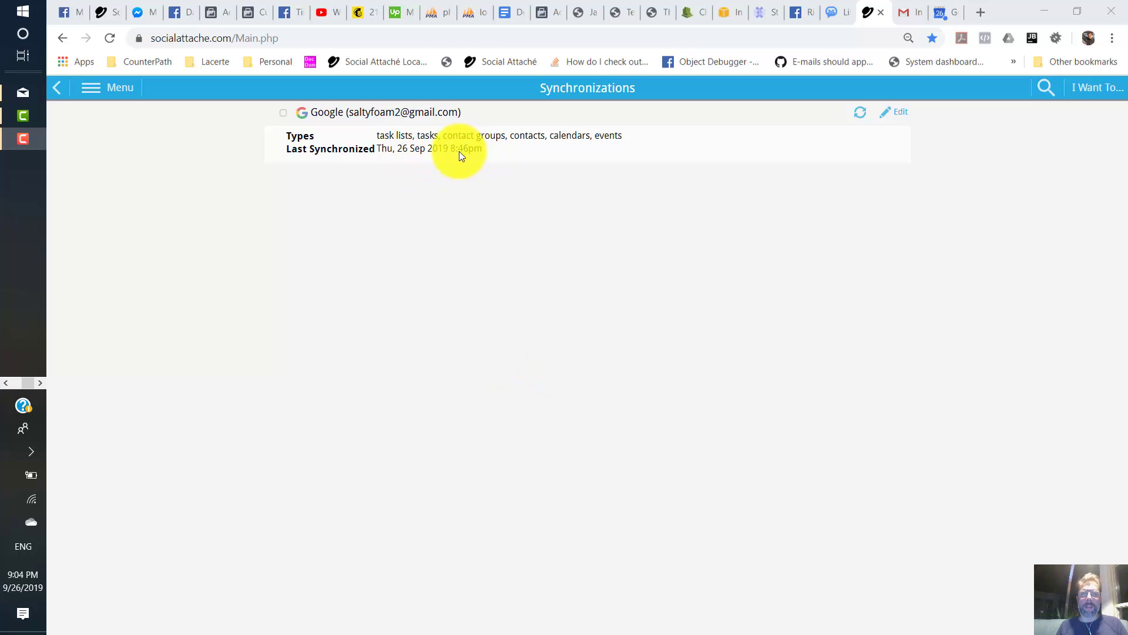
- Check Gmail's Tasks panel for the renamed task 'Task 1A changed on SA'
click(124, 94)
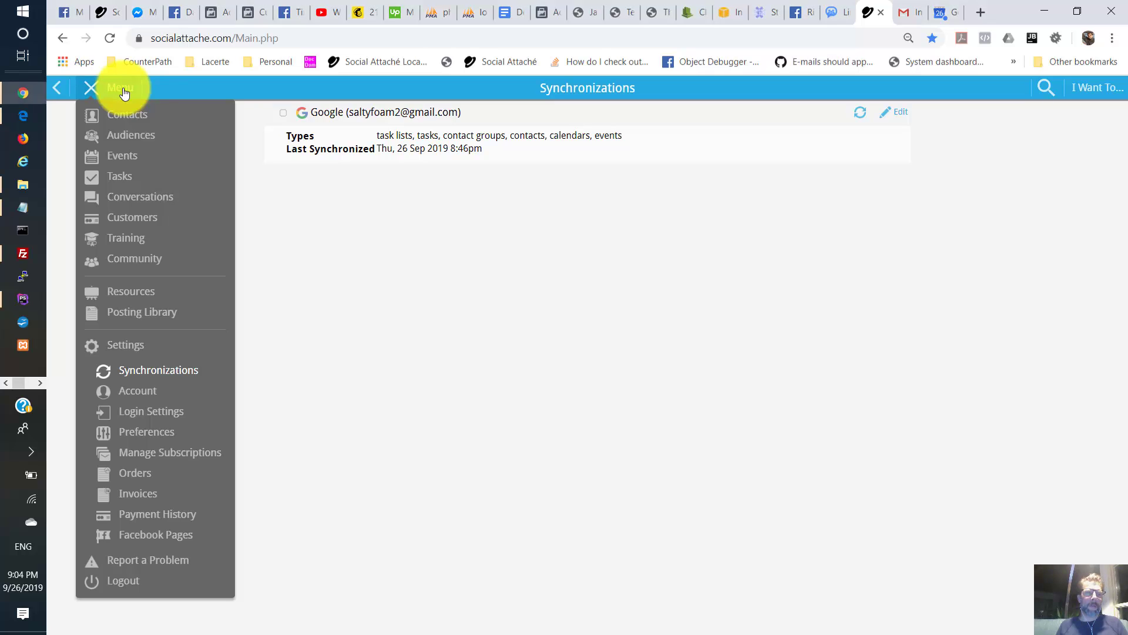
click(330, 269)
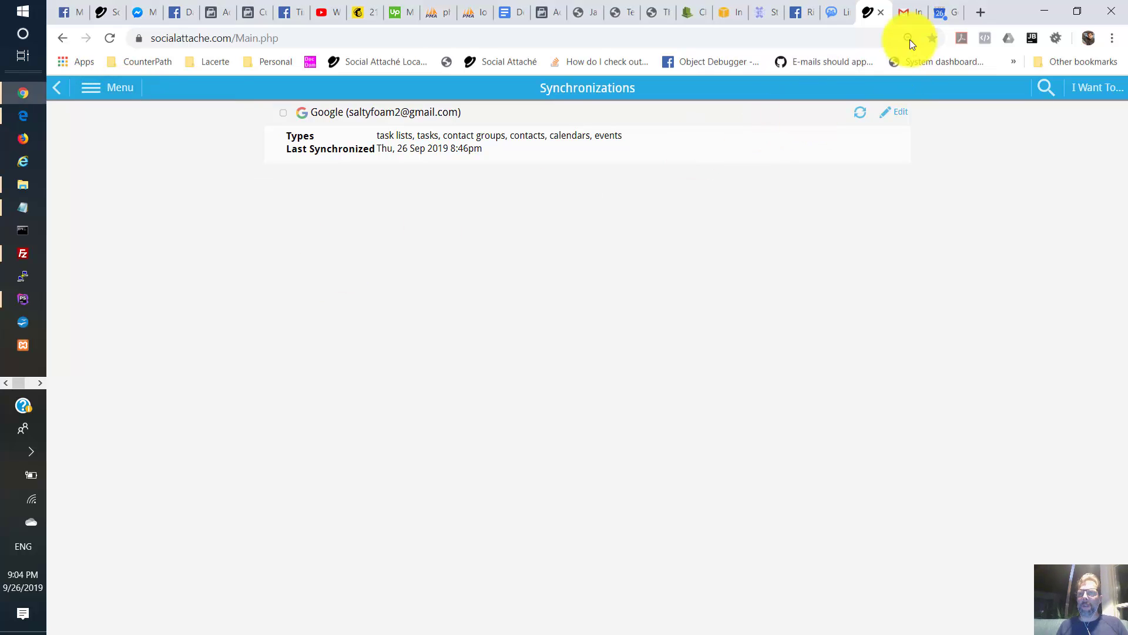
click(907, 17)
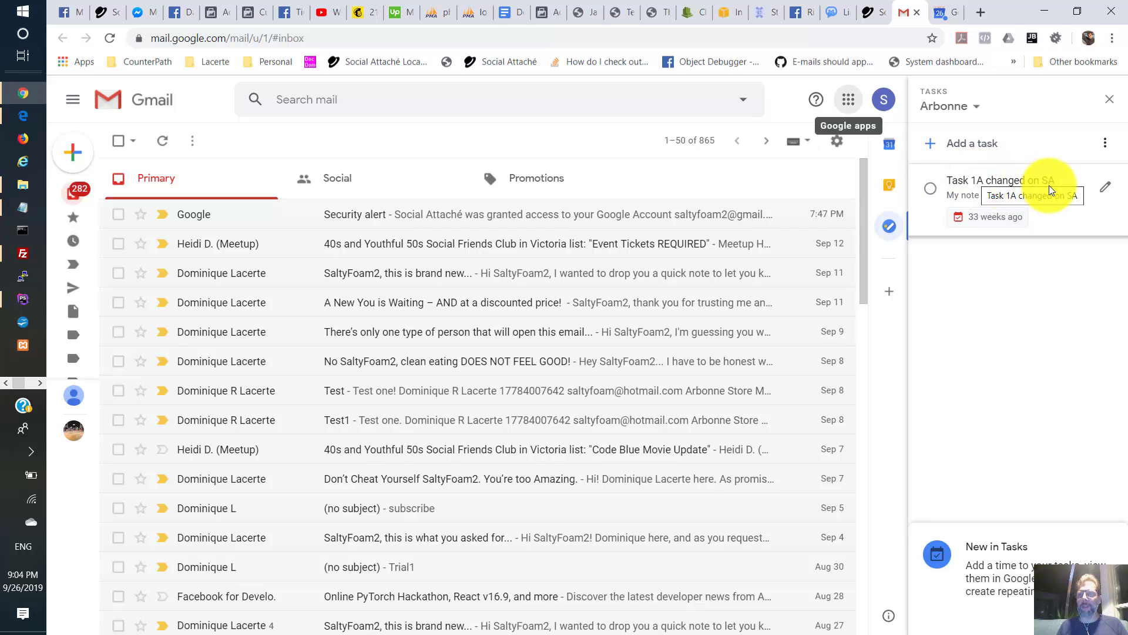
- Verify 'Test event created on SA' sits at 5–6pm Saturday in Google Calendar, then return to Social Attaché
click(945, 13)
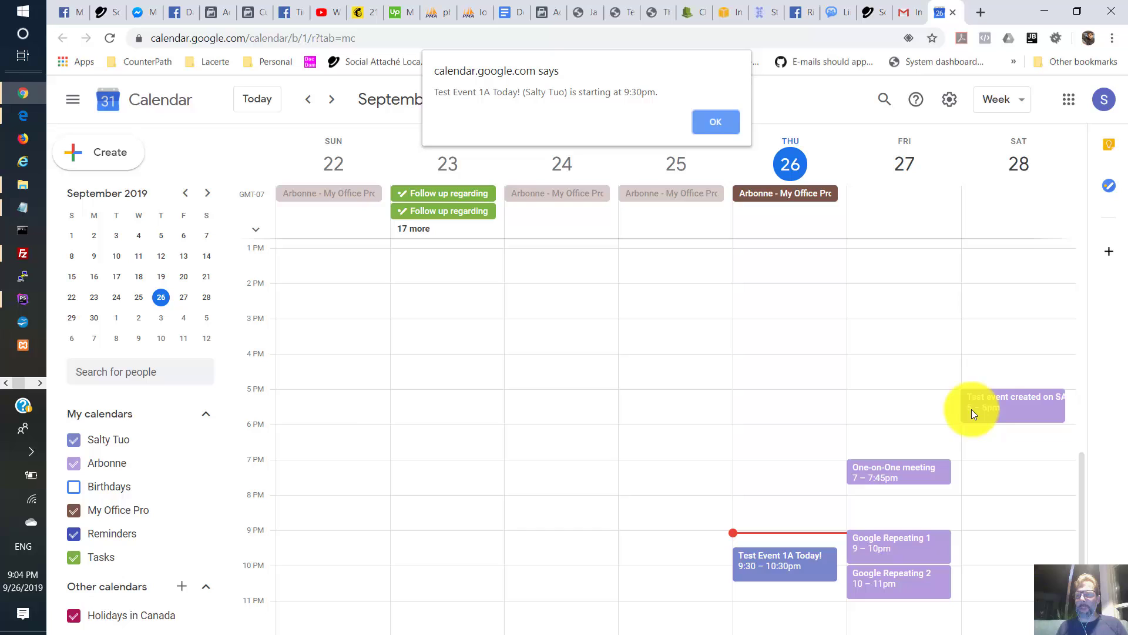
click(875, 16)
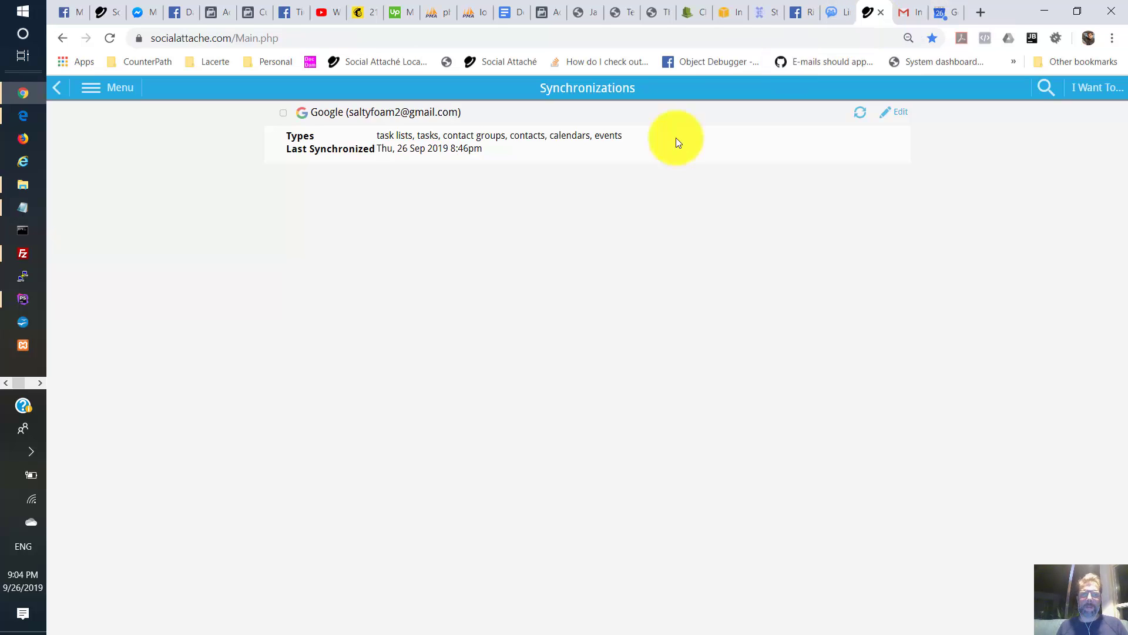
- Confirm the Events list shows 'Test event created on SA' at 17:00–18:00 Saturday, then go to Settings
click(111, 86)
click(103, 154)
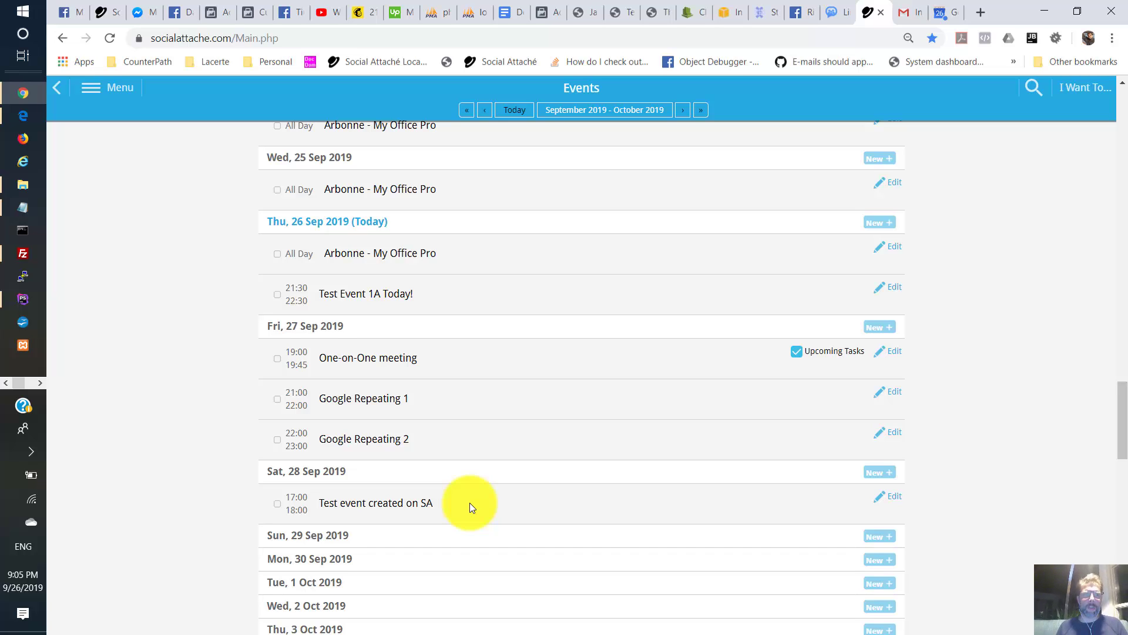
click(126, 88)
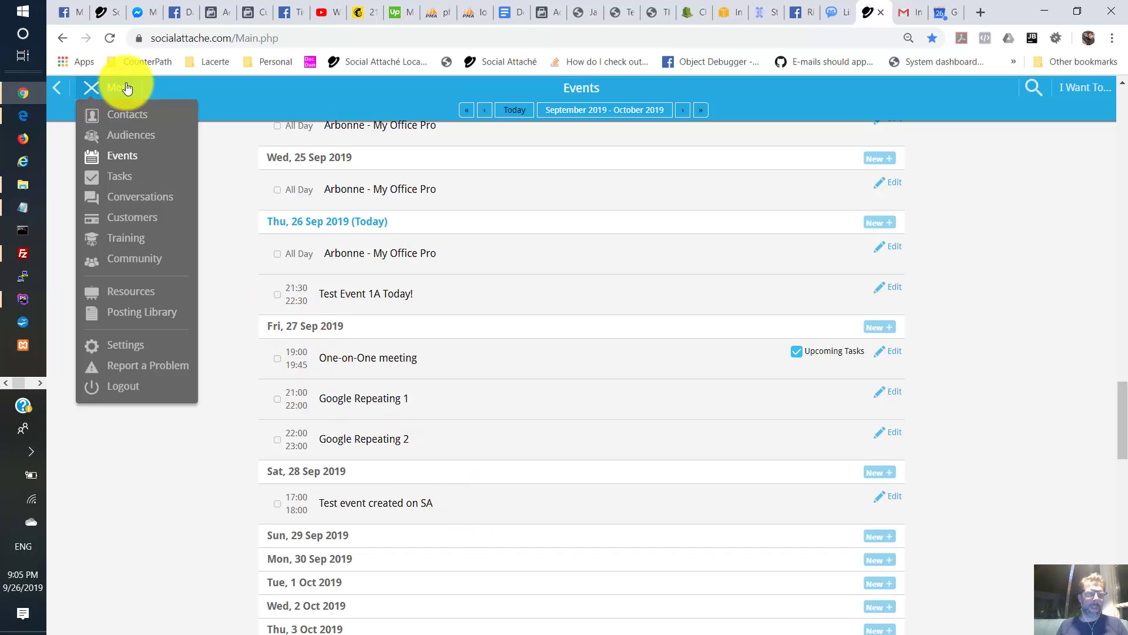
click(123, 352)
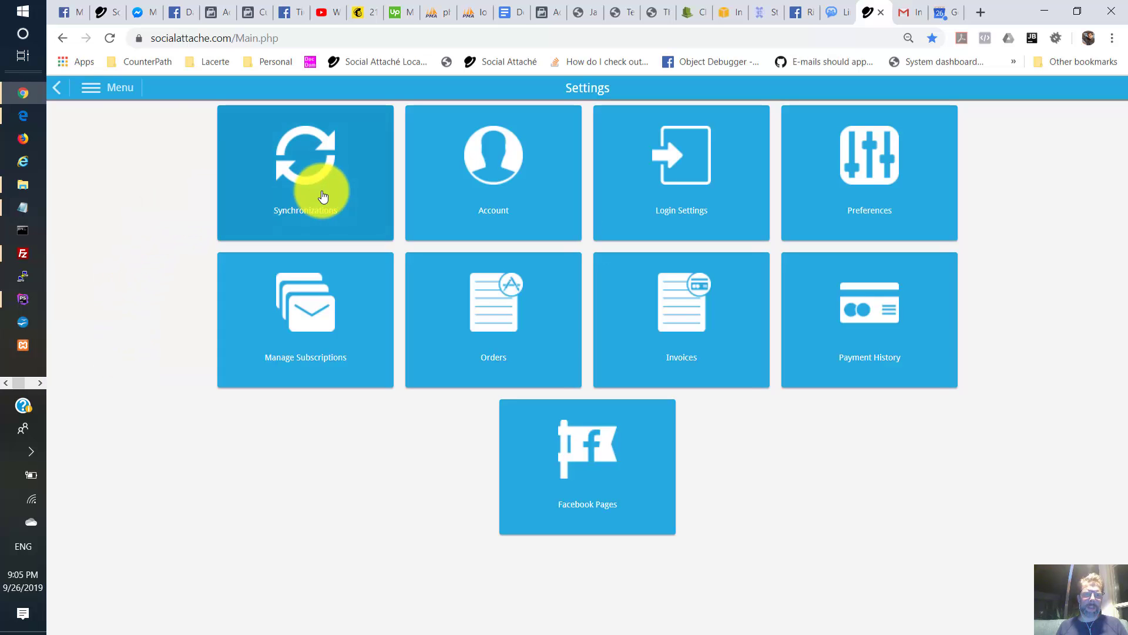
- Select the Google row in Synchronizations and delete it with Delete Synchronization(s), confirming the warning
click(322, 196)
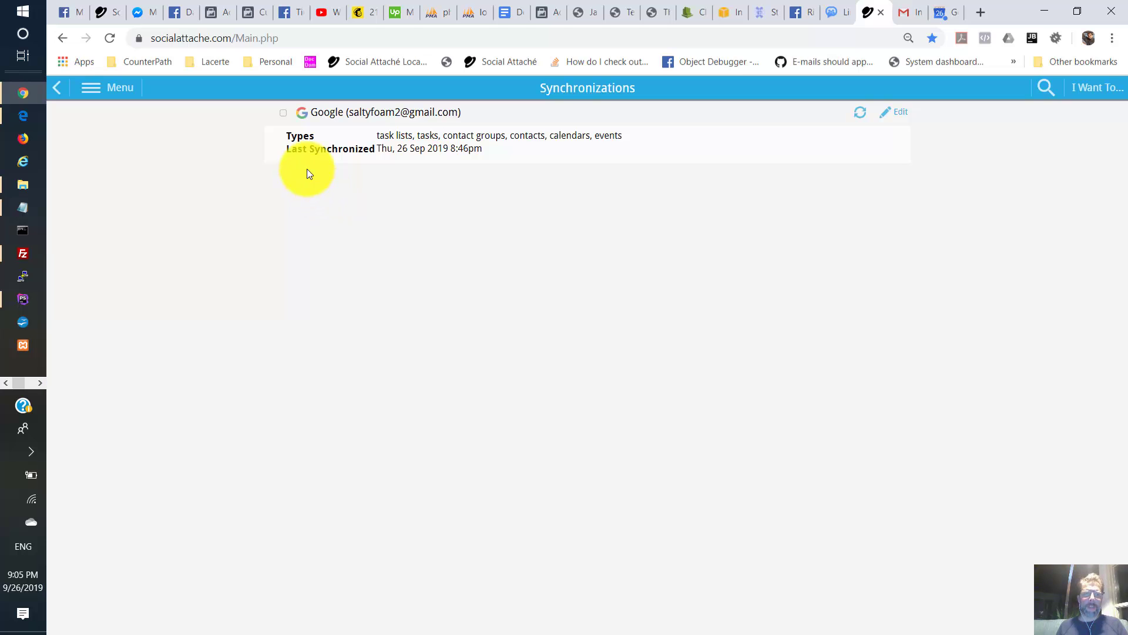
click(285, 119)
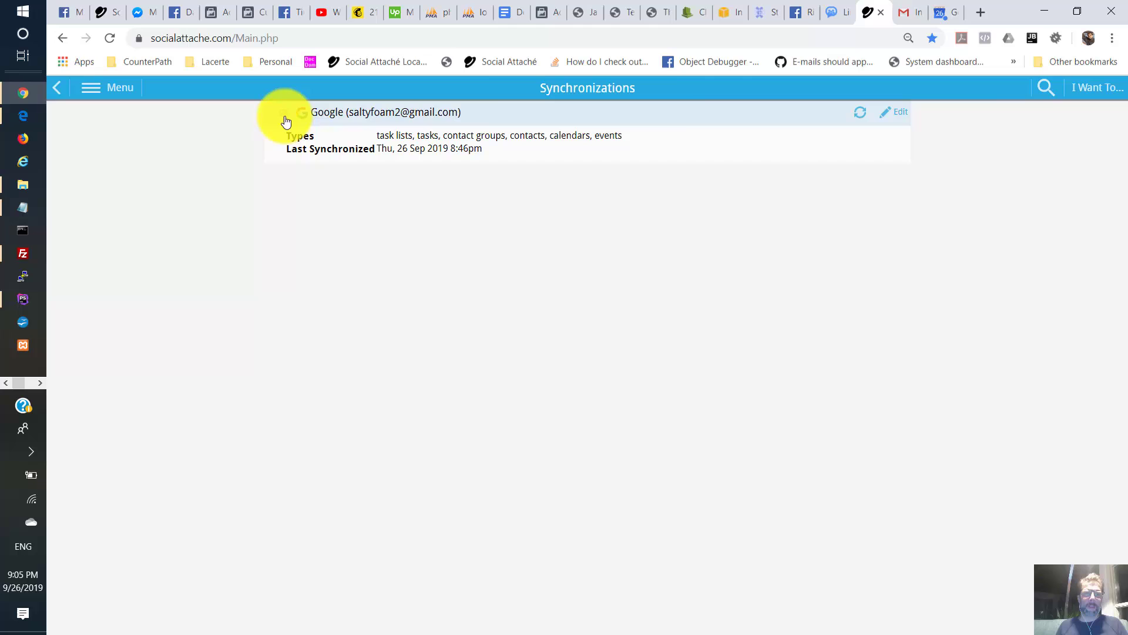
click(1084, 89)
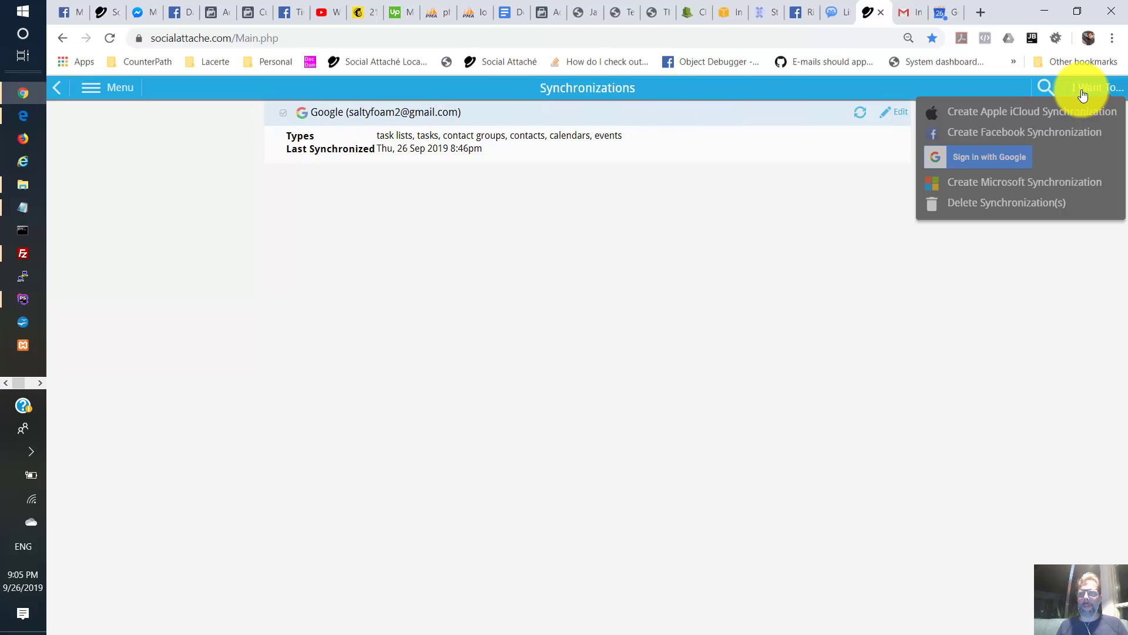
click(1006, 203)
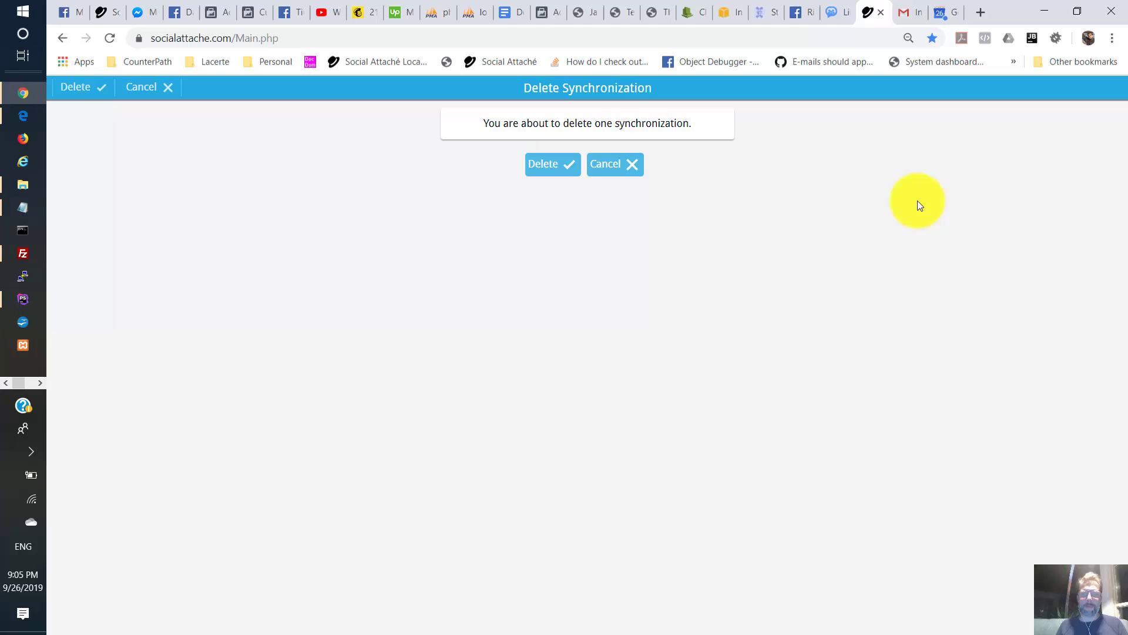
click(552, 165)
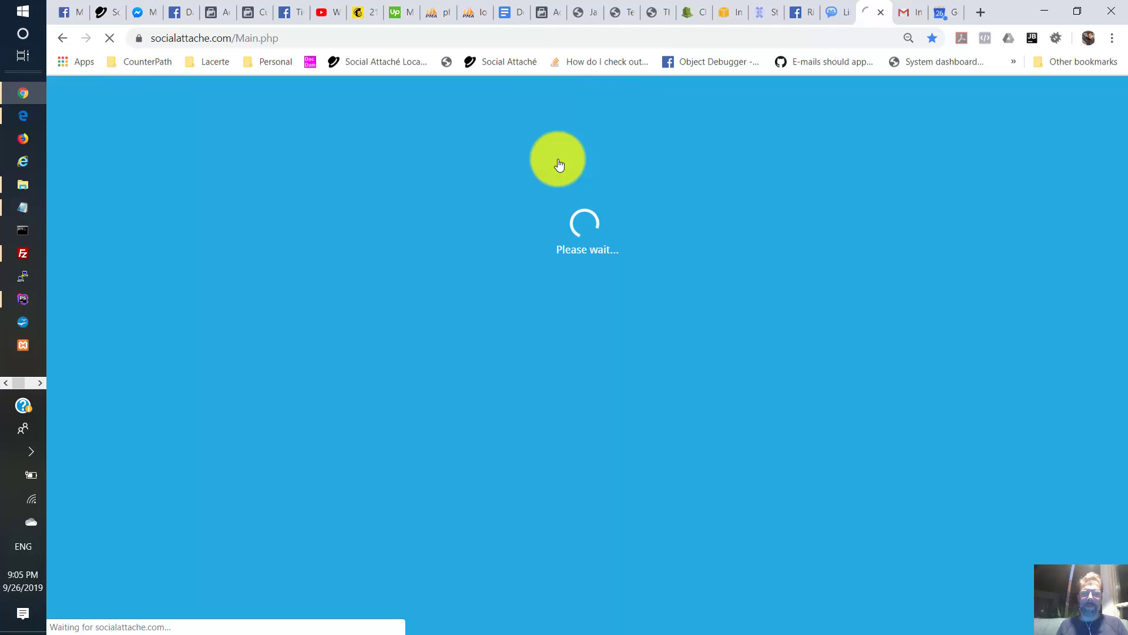